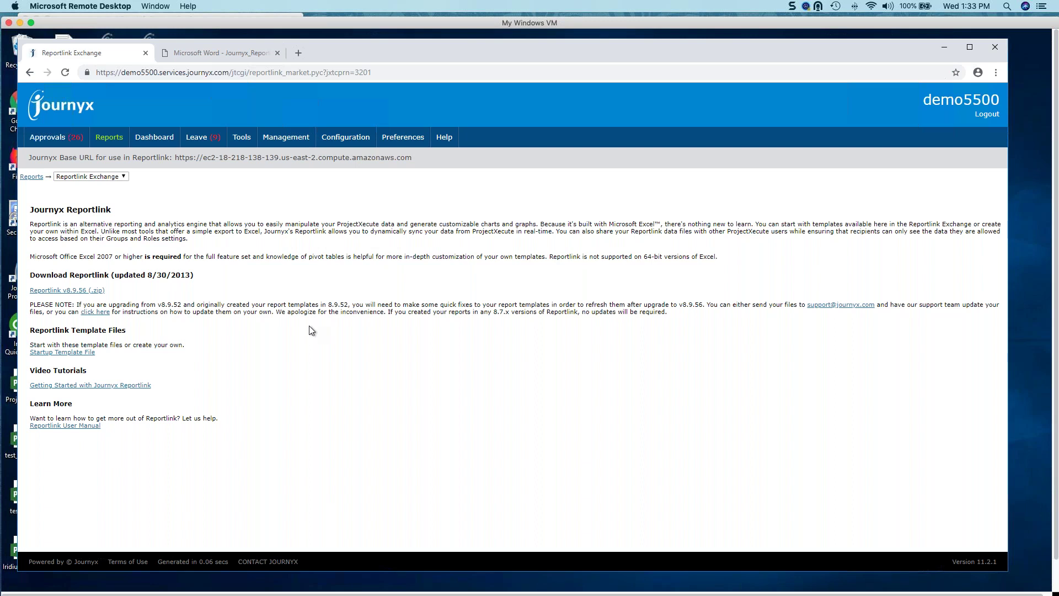
Examine the available feeds and their fields in the Reportlink User Manual PDF, from the time feed through the rate feed.
{"action": "mouse_move", "coordinate": [105, 142]}
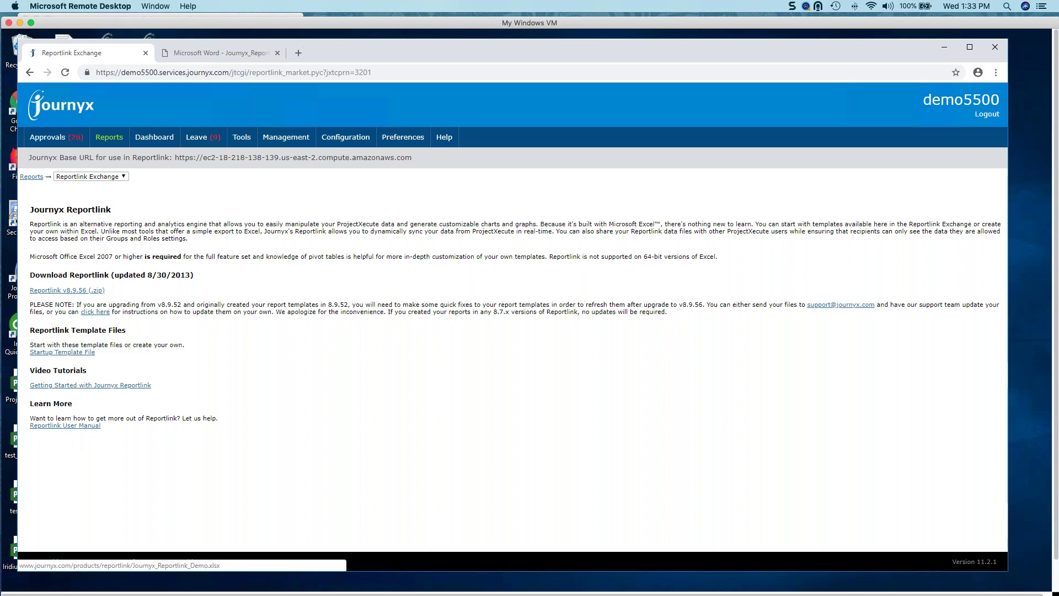
{"action": "left_click", "coordinate": [205, 53]}
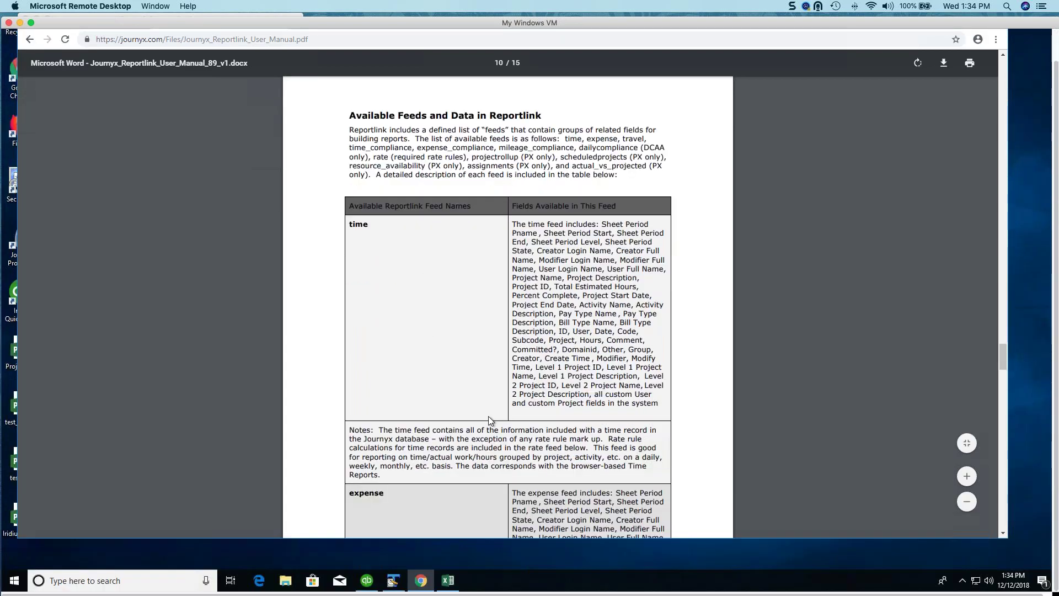
{"action": "scroll", "coordinate": [489, 416], "scroll_direction": "down", "scroll_amount": 6}
{"action": "scroll", "coordinate": [489, 420], "scroll_direction": "down", "scroll_amount": 9}
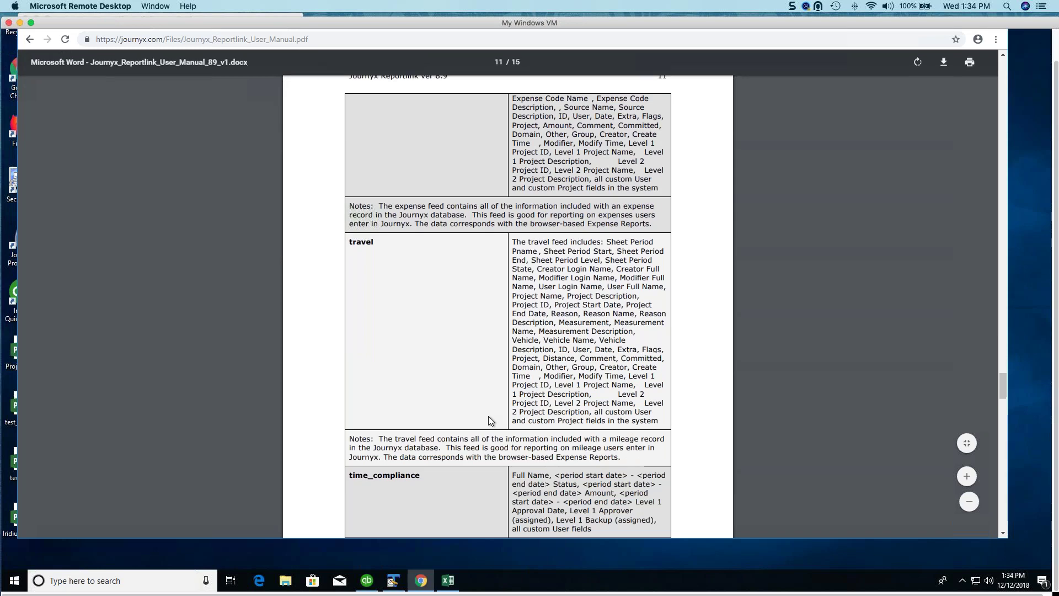
{"action": "scroll", "coordinate": [488, 420], "scroll_direction": "down", "scroll_amount": 9}
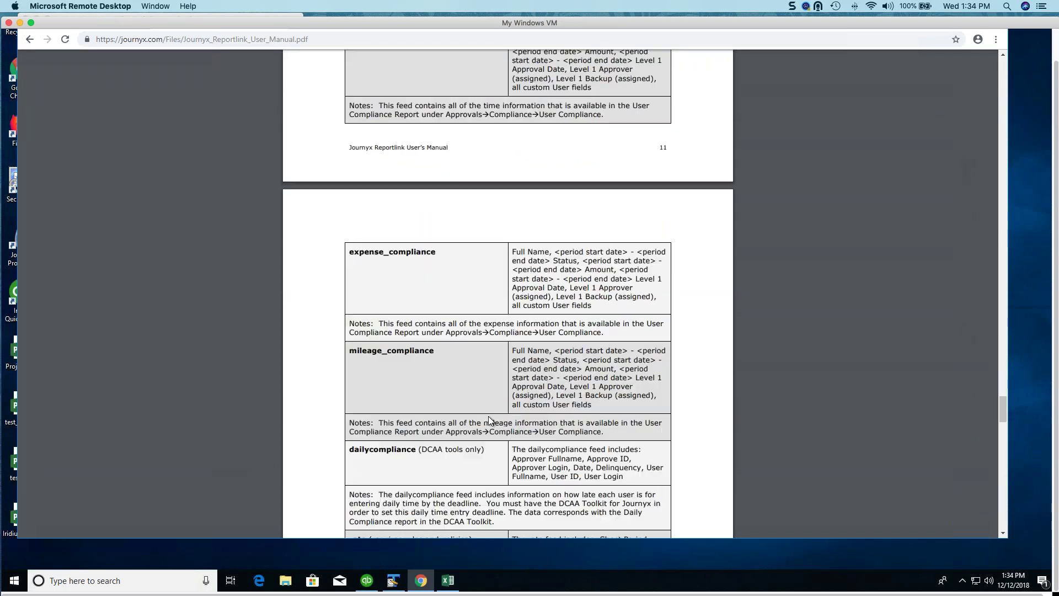
{"action": "scroll", "coordinate": [490, 421], "scroll_direction": "down", "scroll_amount": 2}
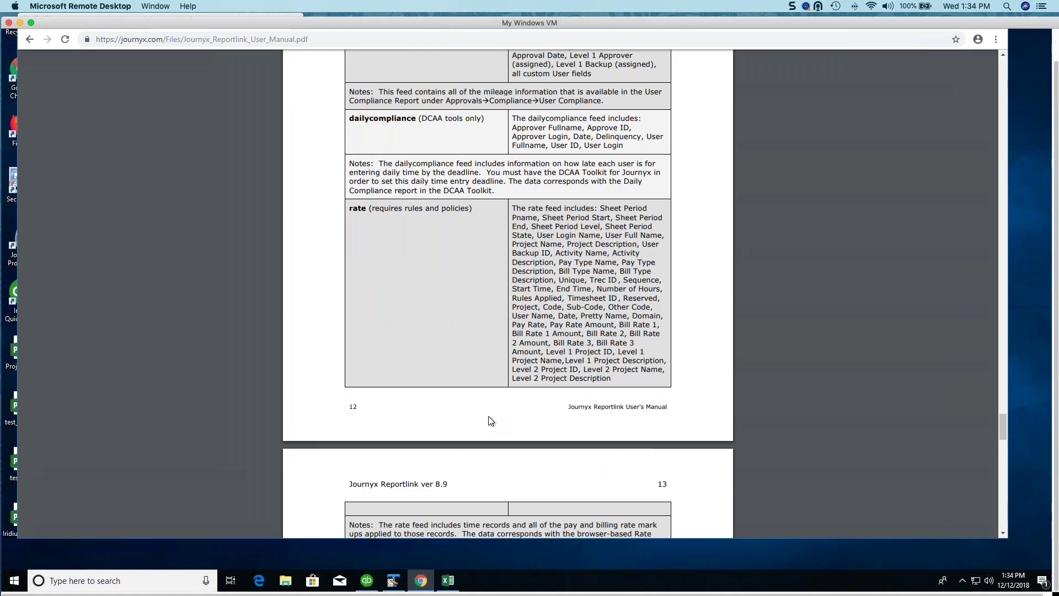
{"action": "scroll", "coordinate": [490, 421], "scroll_direction": "up", "scroll_amount": 6}
{"action": "scroll", "coordinate": [488, 417], "scroll_direction": "up", "scroll_amount": 4}
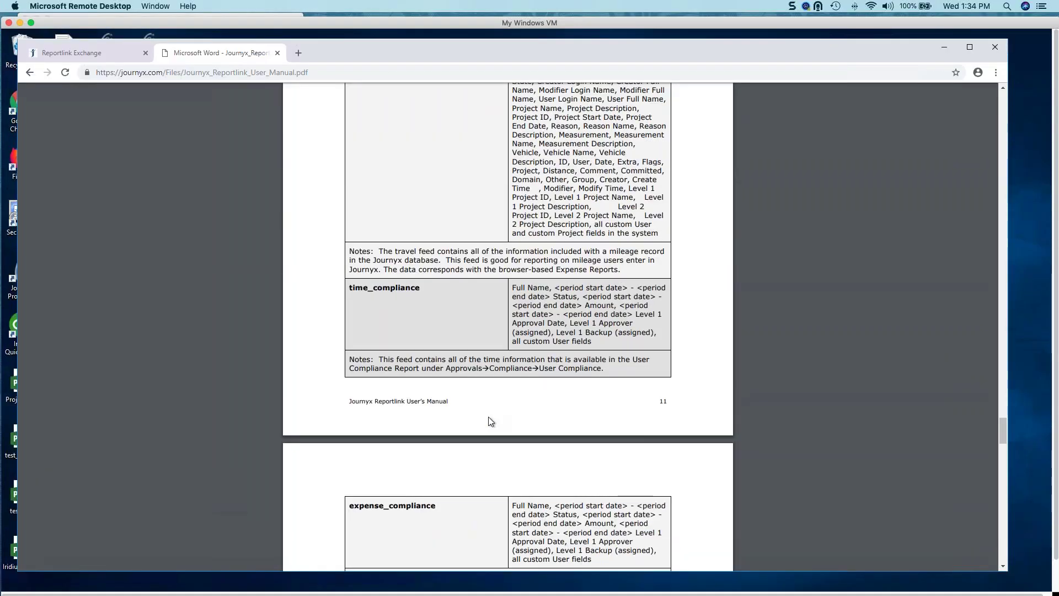
{"action": "scroll", "coordinate": [488, 417], "scroll_direction": "up", "scroll_amount": 4}
{"action": "scroll", "coordinate": [490, 421], "scroll_direction": "up", "scroll_amount": 7}
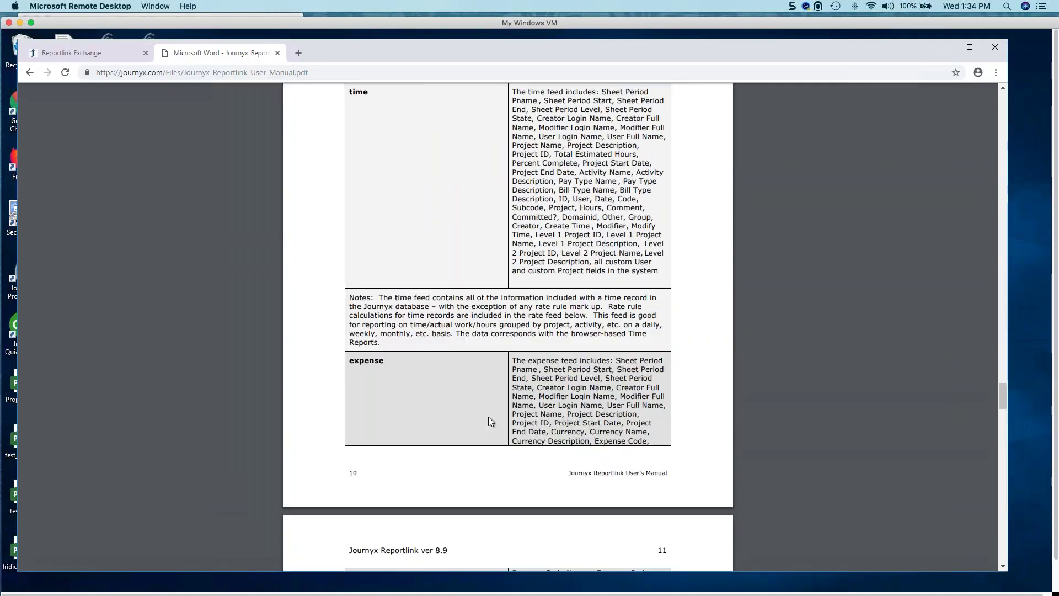
{"action": "scroll", "coordinate": [490, 421], "scroll_direction": "up", "scroll_amount": 2}
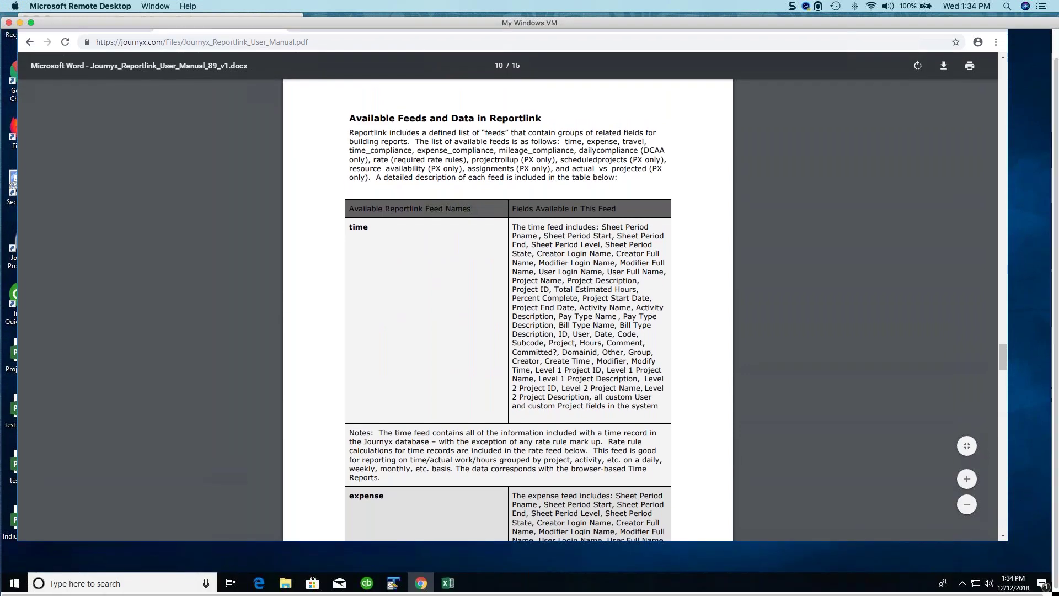
Switch to Excel and inspect the Journyx add-in's username, URL suffix /jtcgi/delimited.pyc and date range download criteria.
{"action": "left_click", "coordinate": [450, 585]}
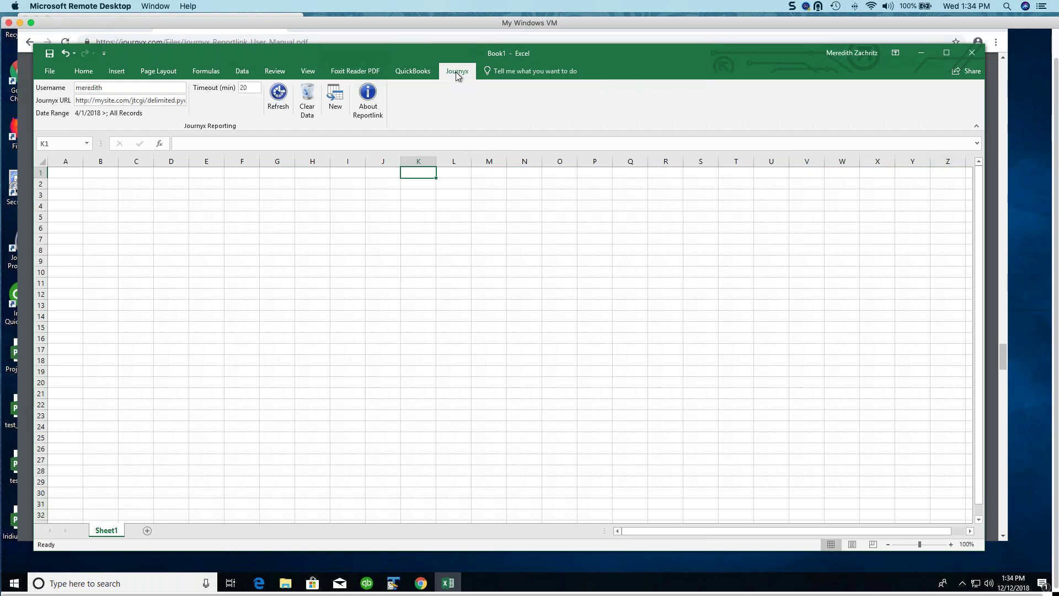
{"action": "left_click", "coordinate": [108, 100]}
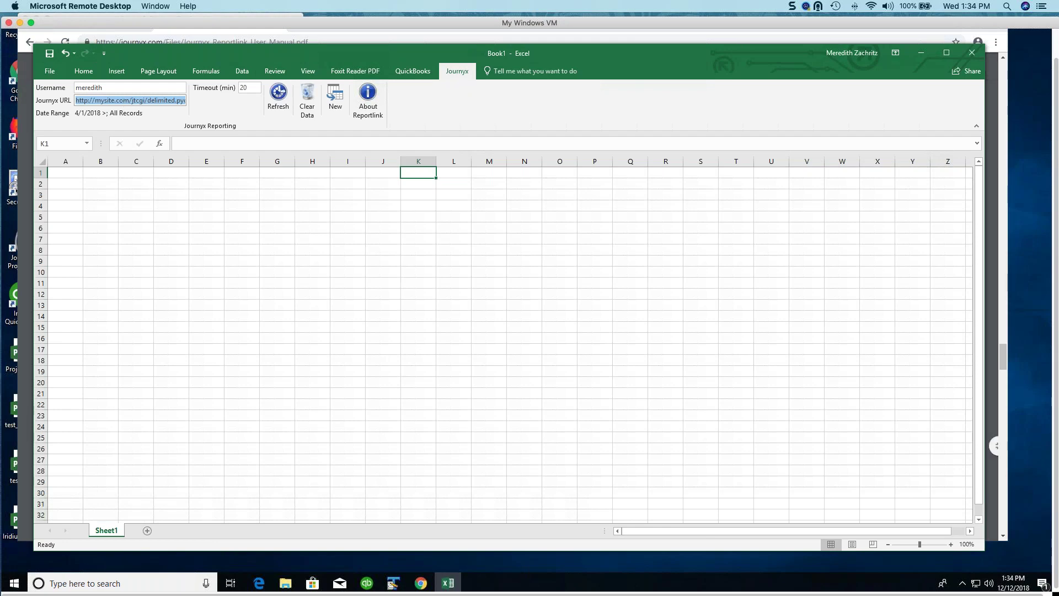
{"action": "left_click", "coordinate": [111, 88]}
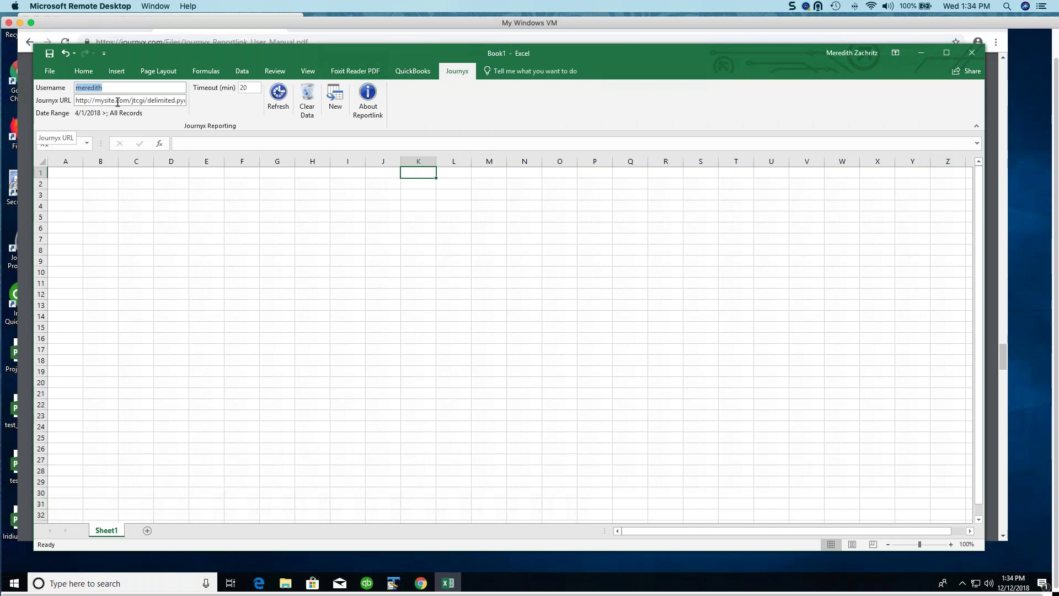
{"action": "left_click", "coordinate": [118, 102]}
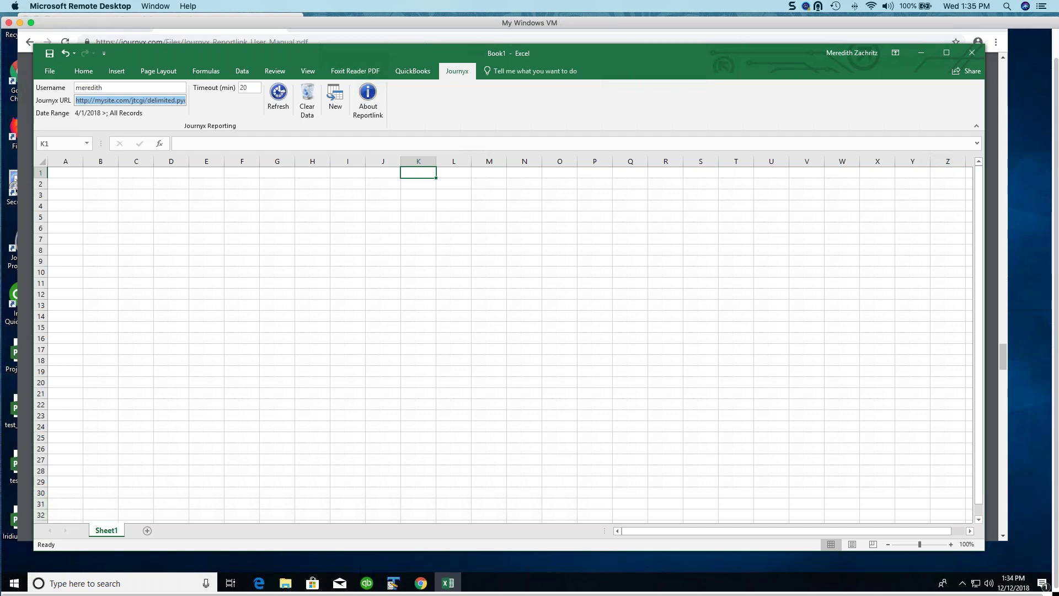
{"action": "left_click", "coordinate": [132, 100]}
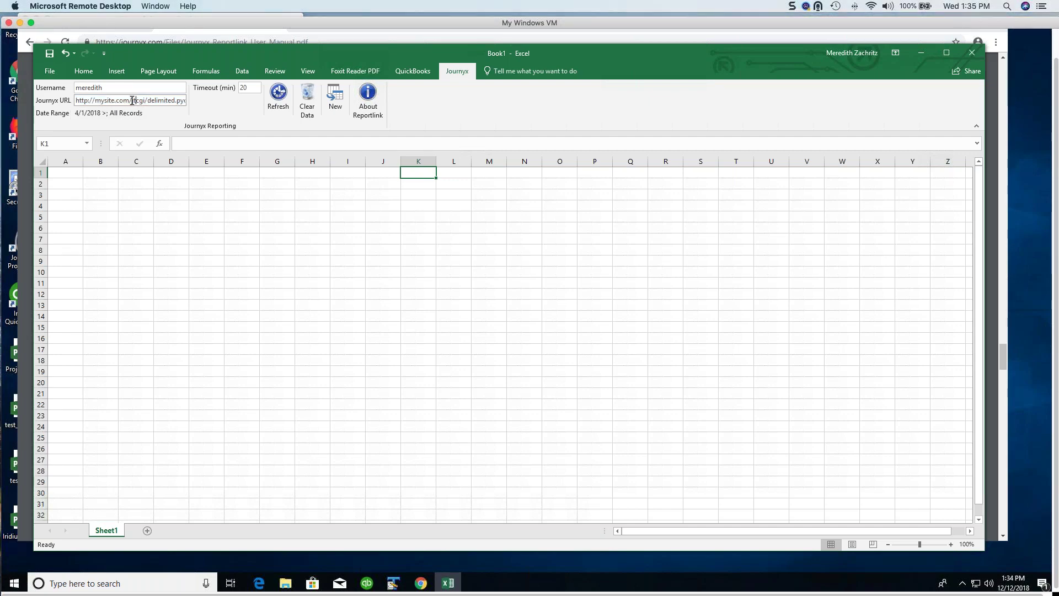
{"action": "left_click_drag", "start_coordinate": [131, 100], "coordinate": [192, 100]}
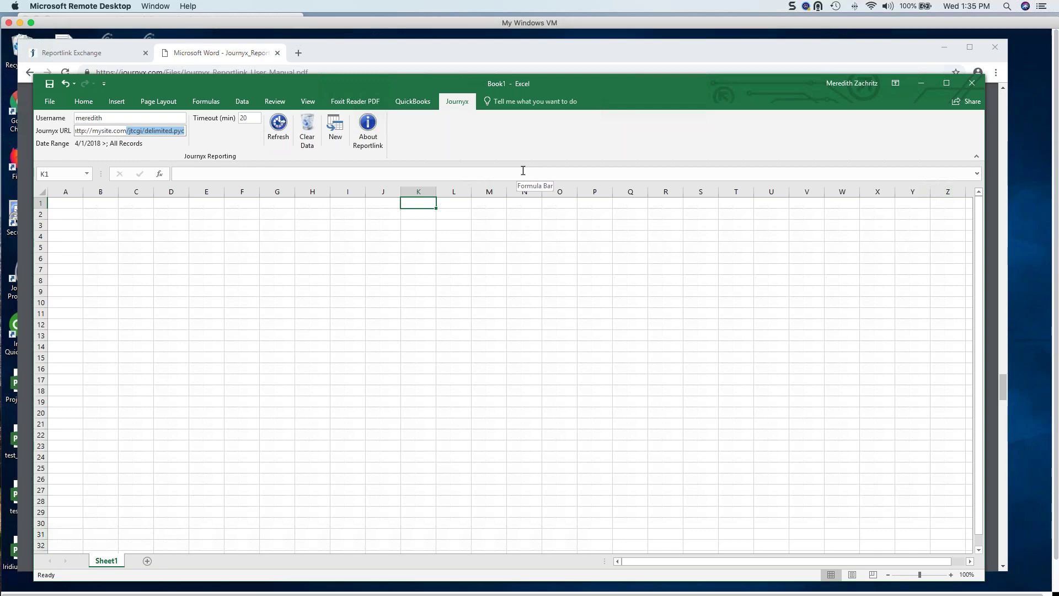
{"action": "left_click", "coordinate": [127, 144]}
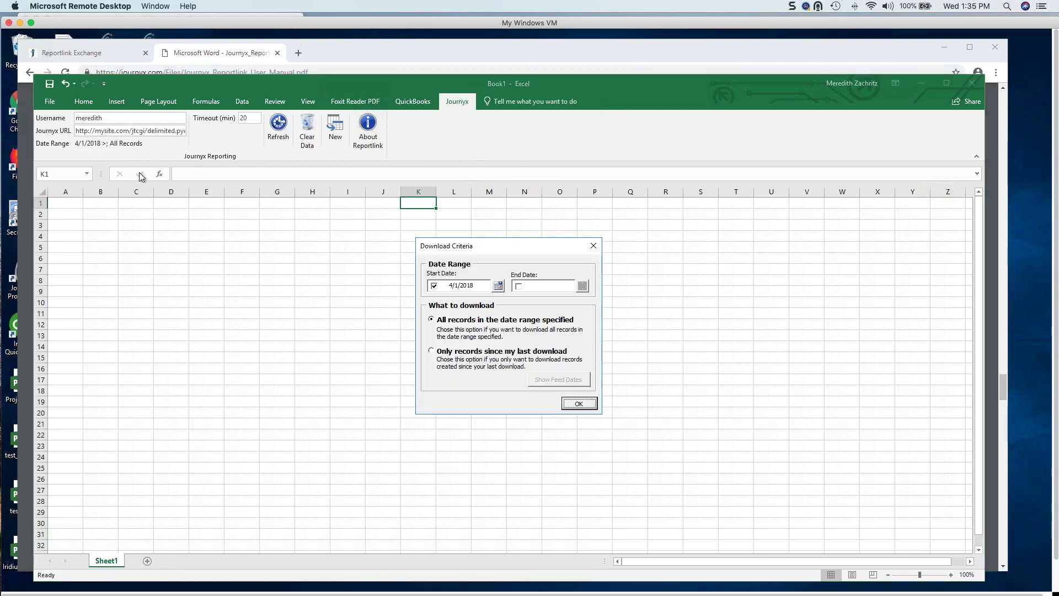
{"action": "left_click", "coordinate": [579, 403]}
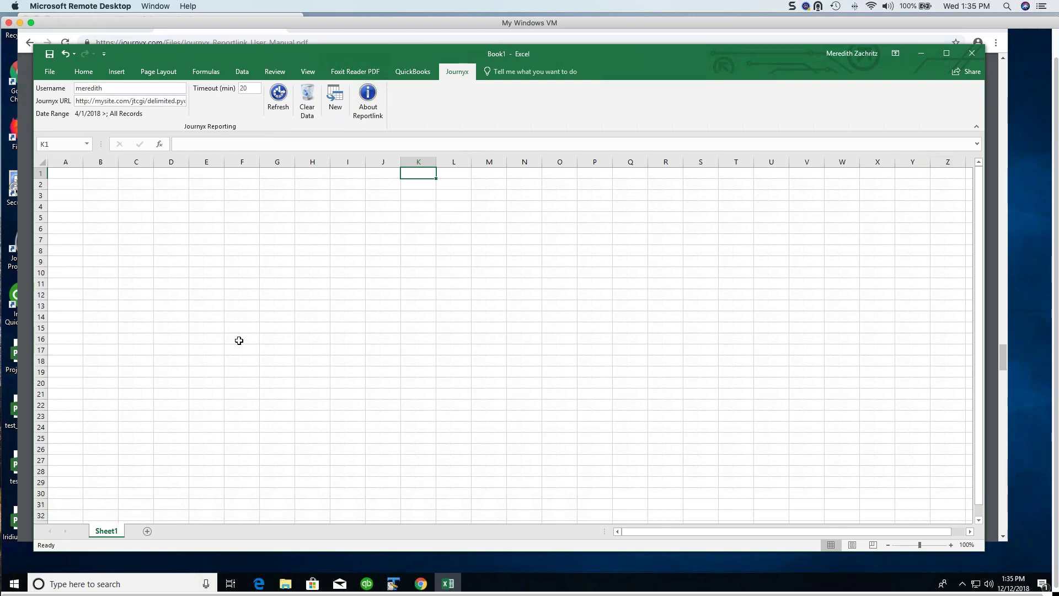
Launch Power BI Desktop and start a new data connection with the Web source from the Other category.
{"action": "left_click", "coordinate": [13, 585]}
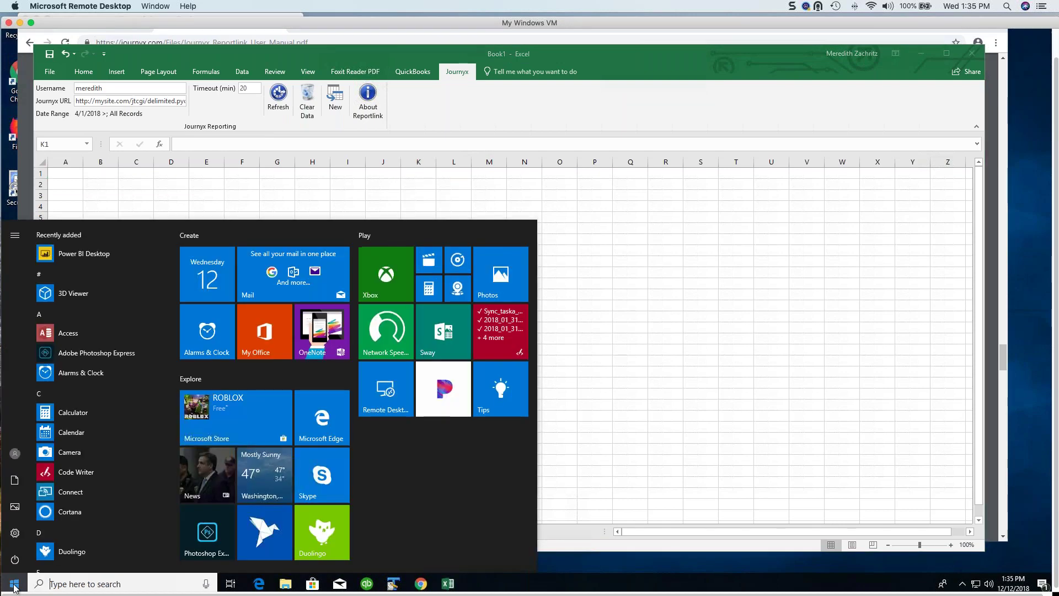
{"action": "left_click", "coordinate": [92, 256]}
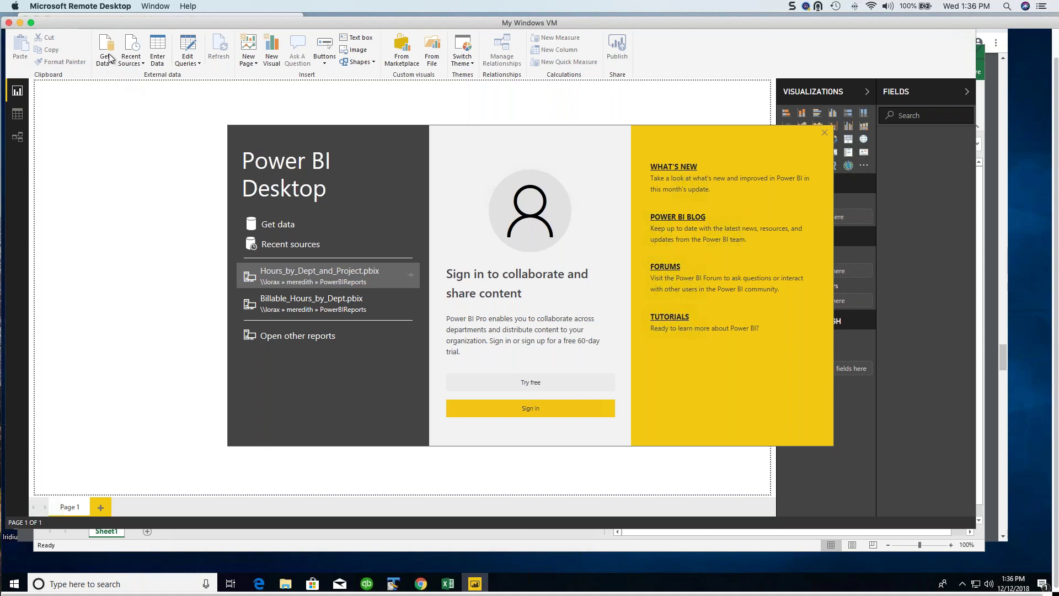
{"action": "left_click", "coordinate": [279, 225]}
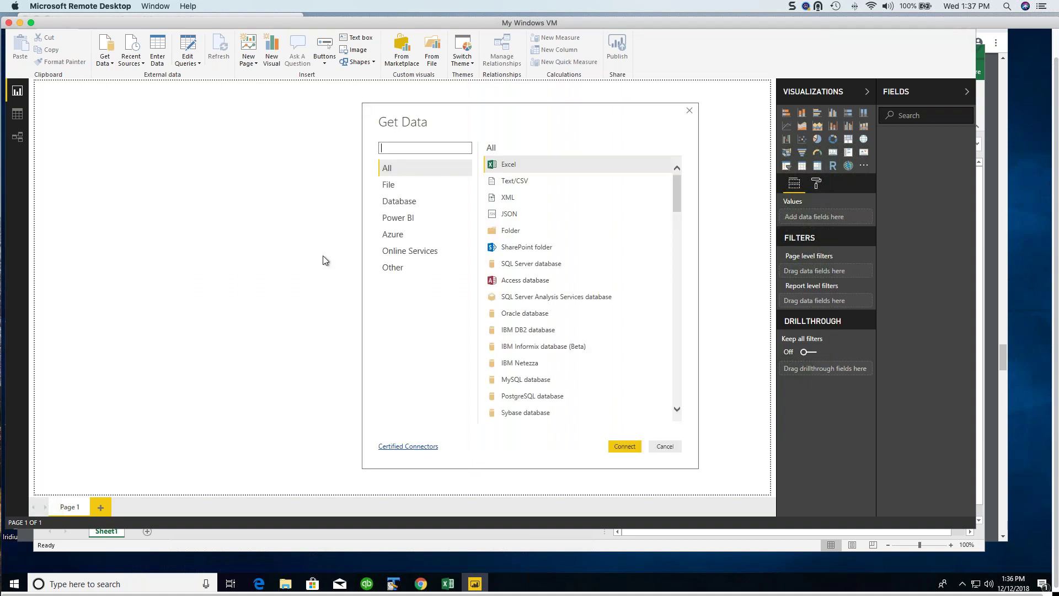
{"action": "left_click", "coordinate": [396, 267]}
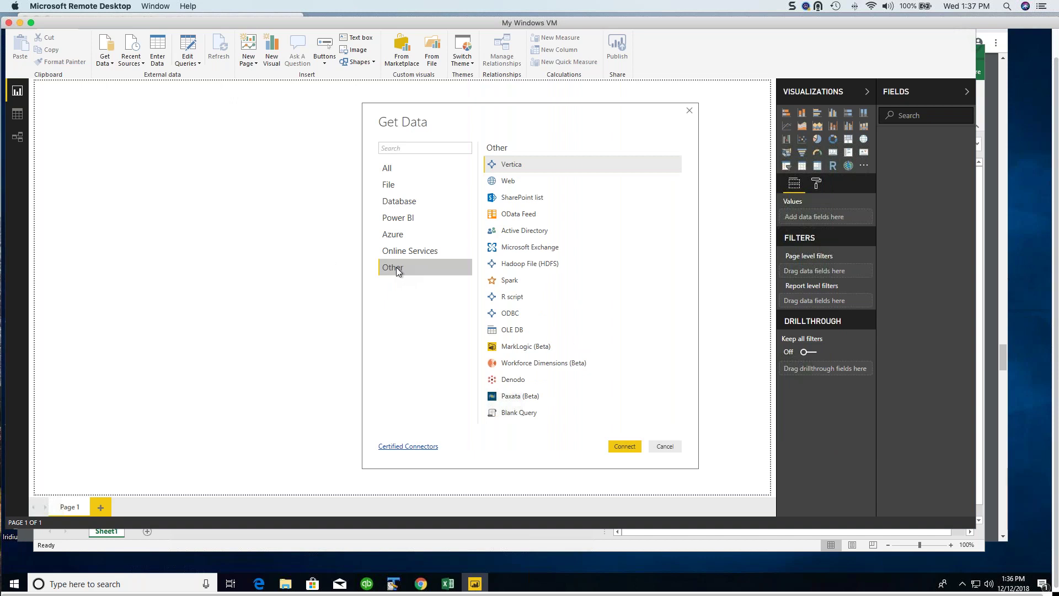
{"action": "left_click", "coordinate": [506, 184]}
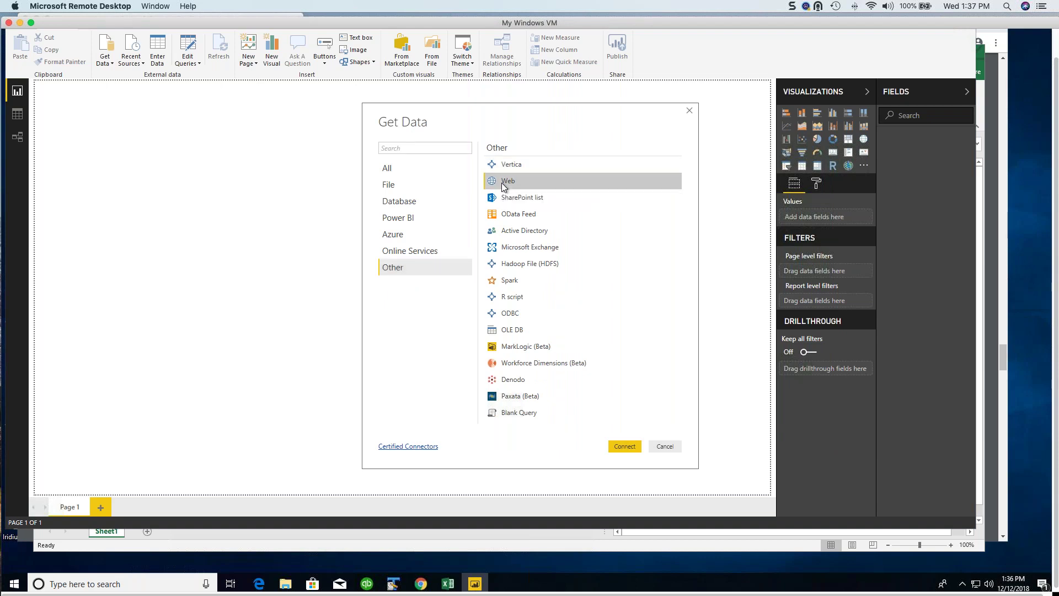
{"action": "left_click", "coordinate": [625, 447]}
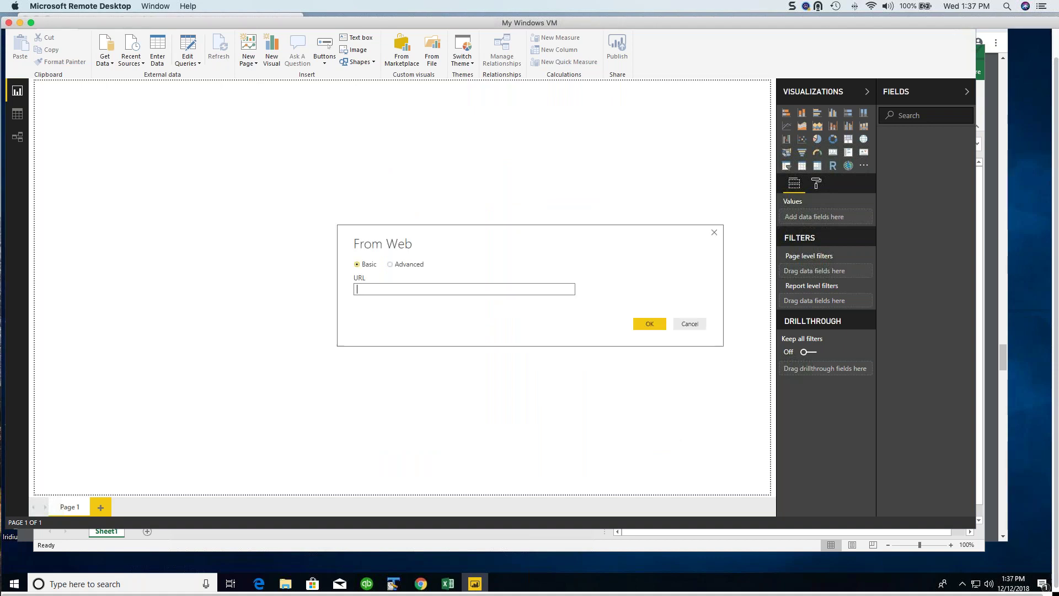
{"action": "left_click", "coordinate": [391, 265]}
{"action": "left_click", "coordinate": [374, 289]}
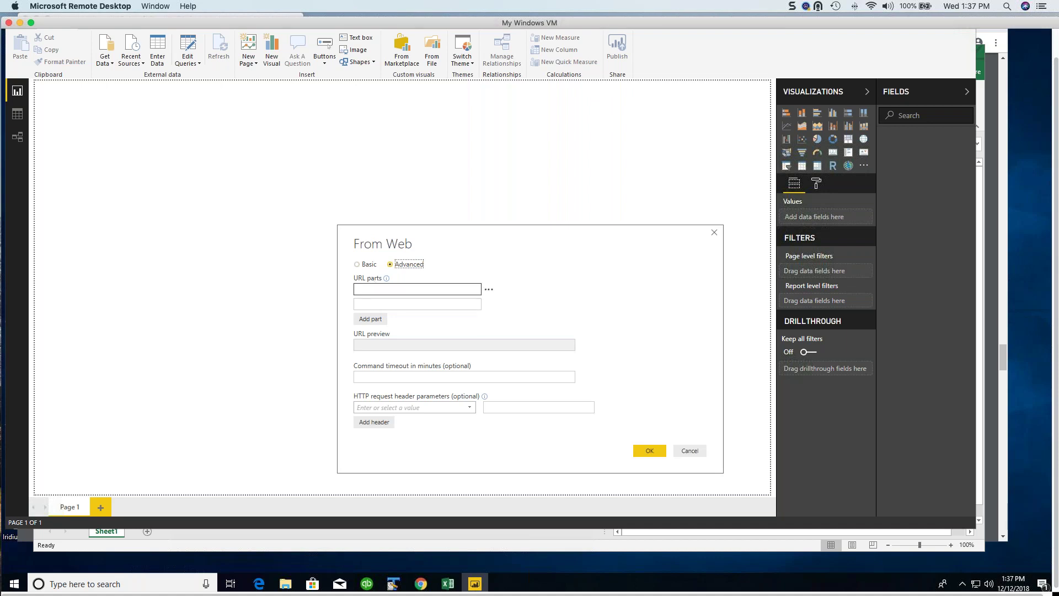
{"action": "type", "text": "https://"}
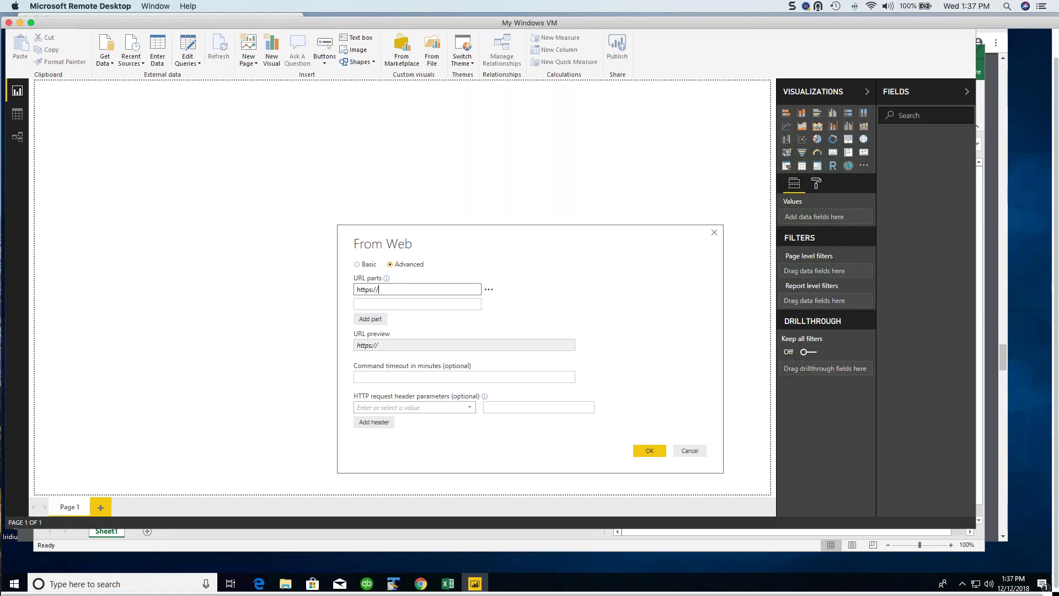
{"action": "type", "text": "demo5500.services.journyx.com"}
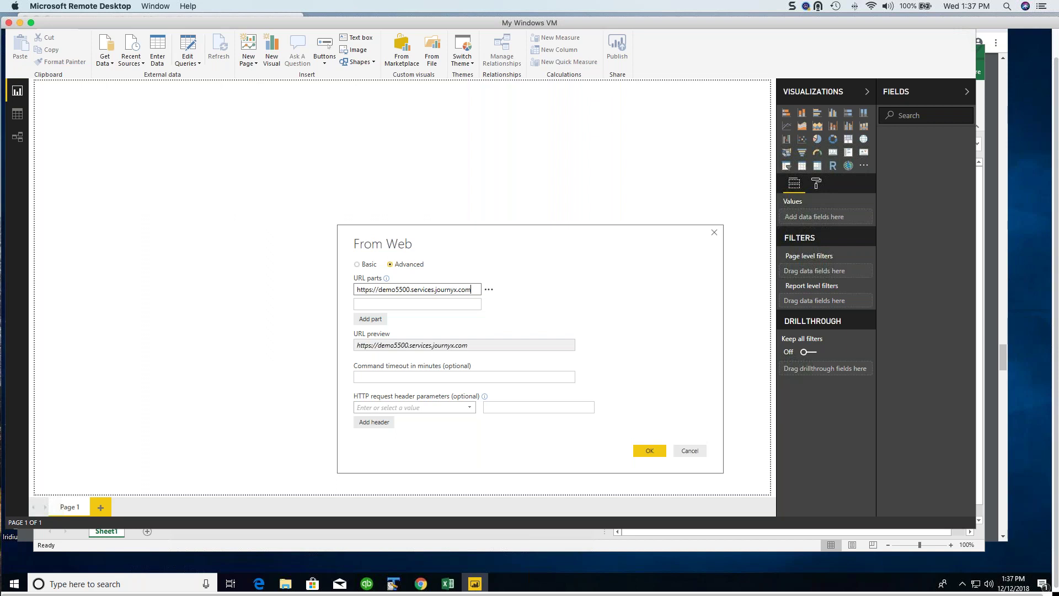
{"action": "type", "text": "/jtcgi/delimited"}
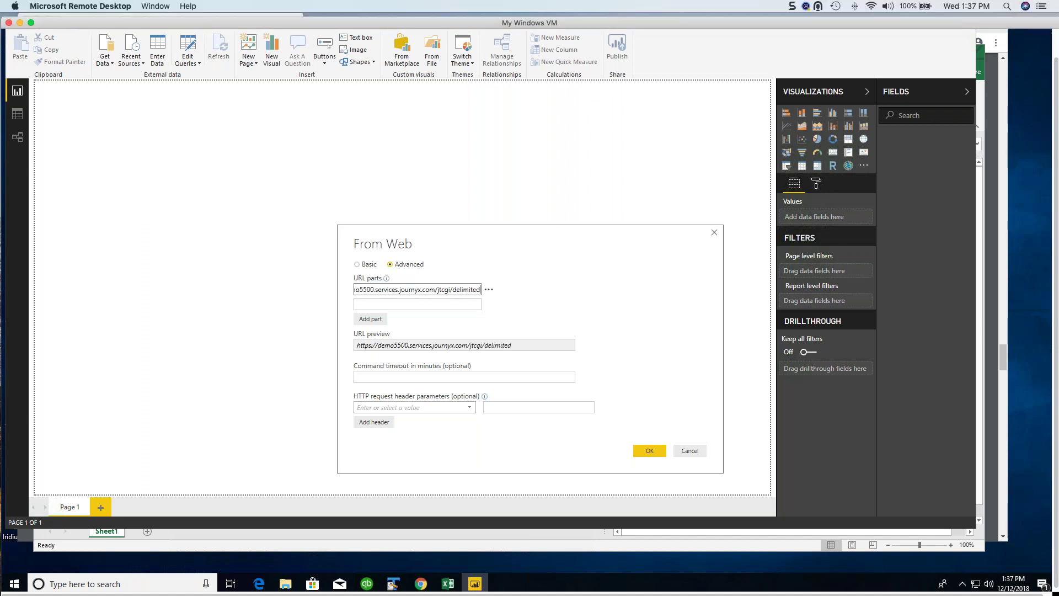
{"action": "type", "text": ".pyc"}
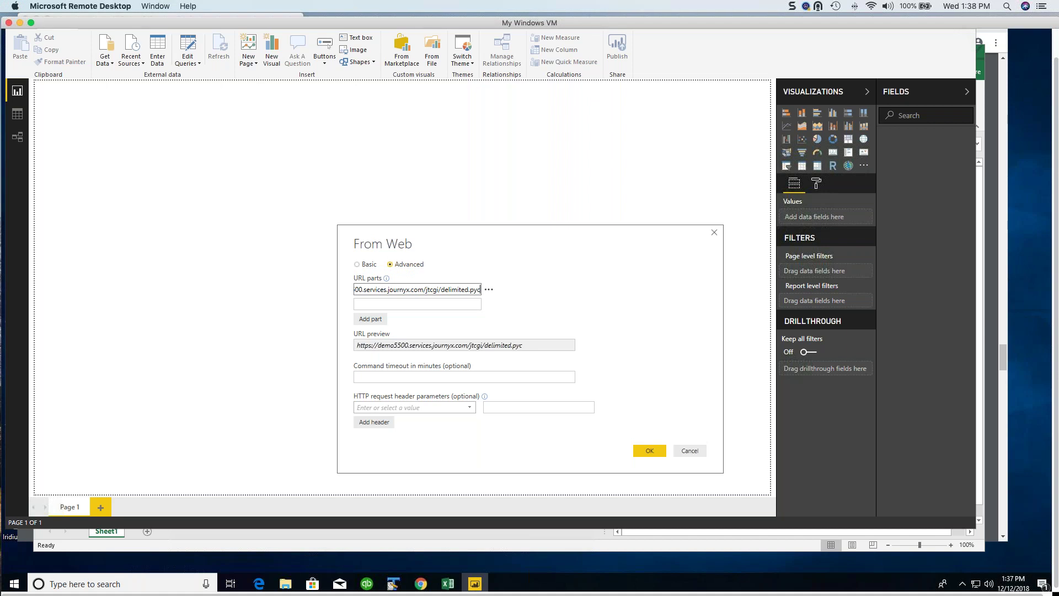
Enter ?start=20180101 as the second URL part.
{"action": "left_click", "coordinate": [372, 305]}
{"action": "left_click", "coordinate": [372, 304]}
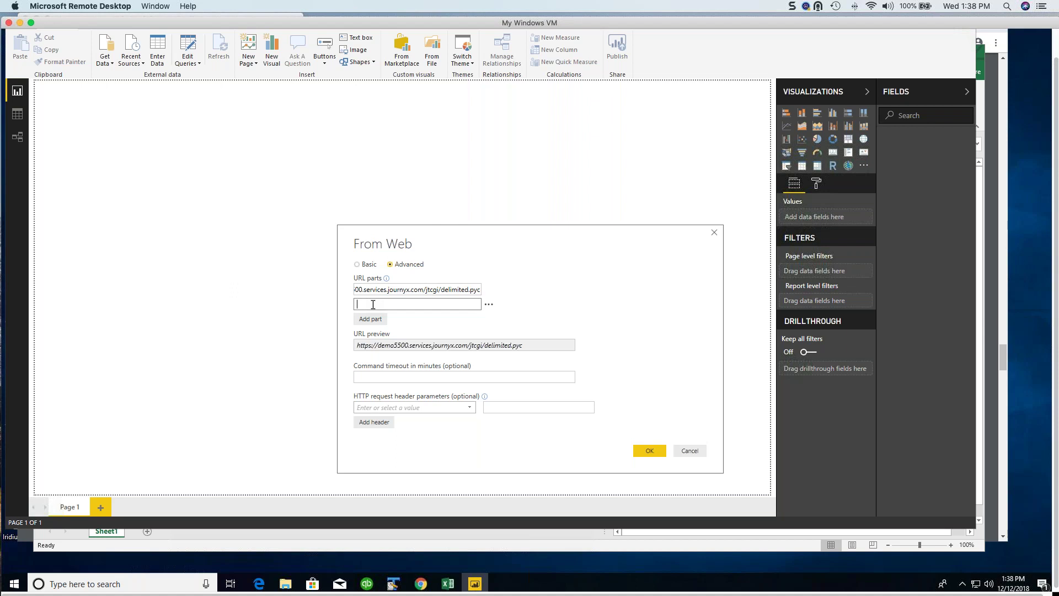
{"action": "type", "text": "?start="}
{"action": "type", "text": "20180101"}
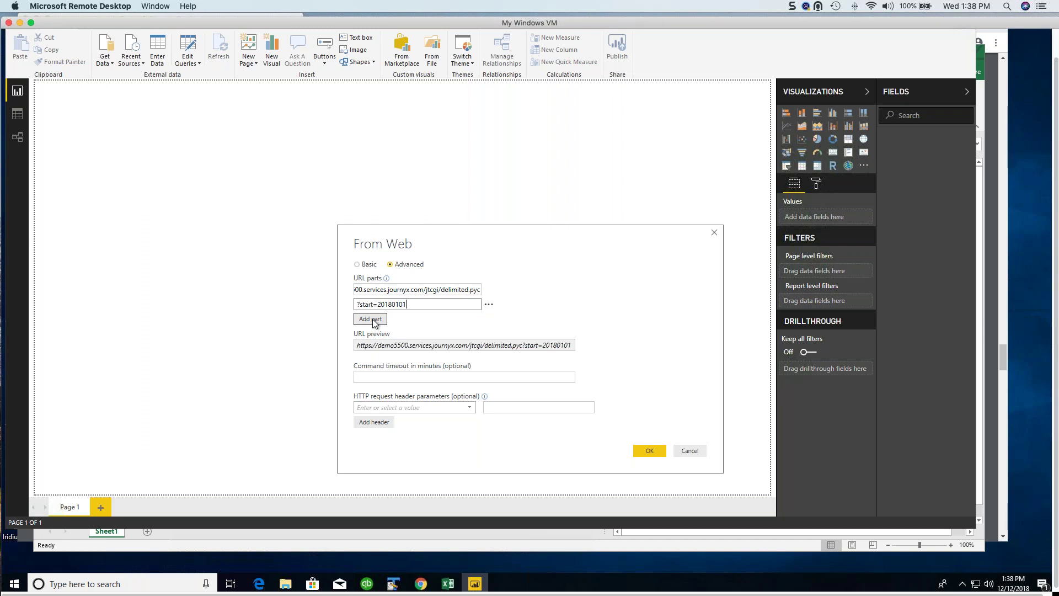
Add a third URL part, &report_type=time, and submit the web source settings.
{"action": "left_click", "coordinate": [371, 320]}
{"action": "left_click", "coordinate": [386, 319]}
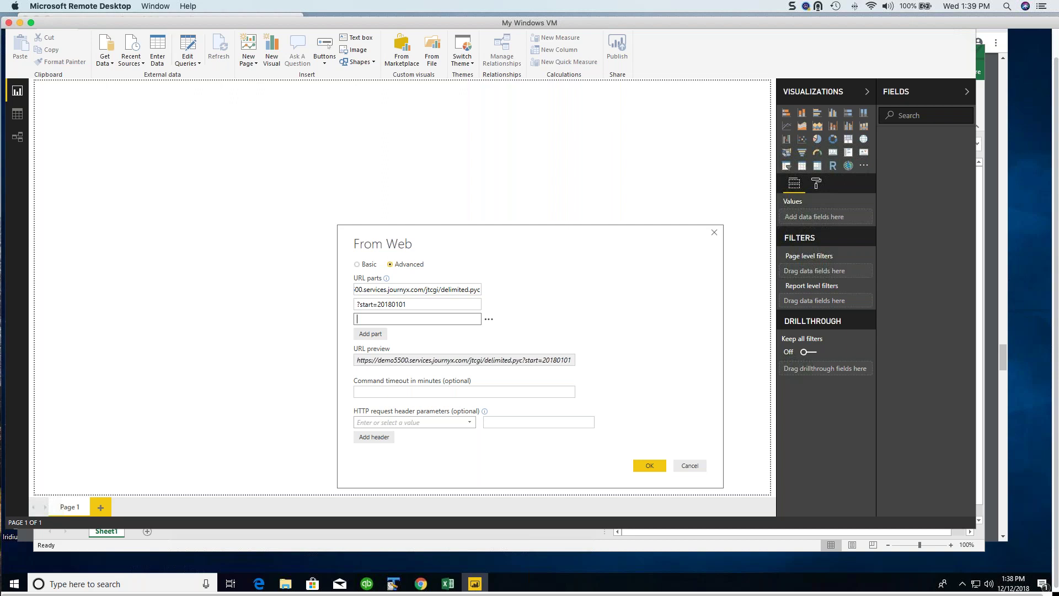
{"action": "type", "text": "&repo"}
{"action": "key", "text": "BackSpace"}
{"action": "type", "text": "rt_type=time"}
{"action": "left_click", "coordinate": [414, 290]}
{"action": "left_click", "coordinate": [413, 305]}
{"action": "left_click", "coordinate": [416, 320]}
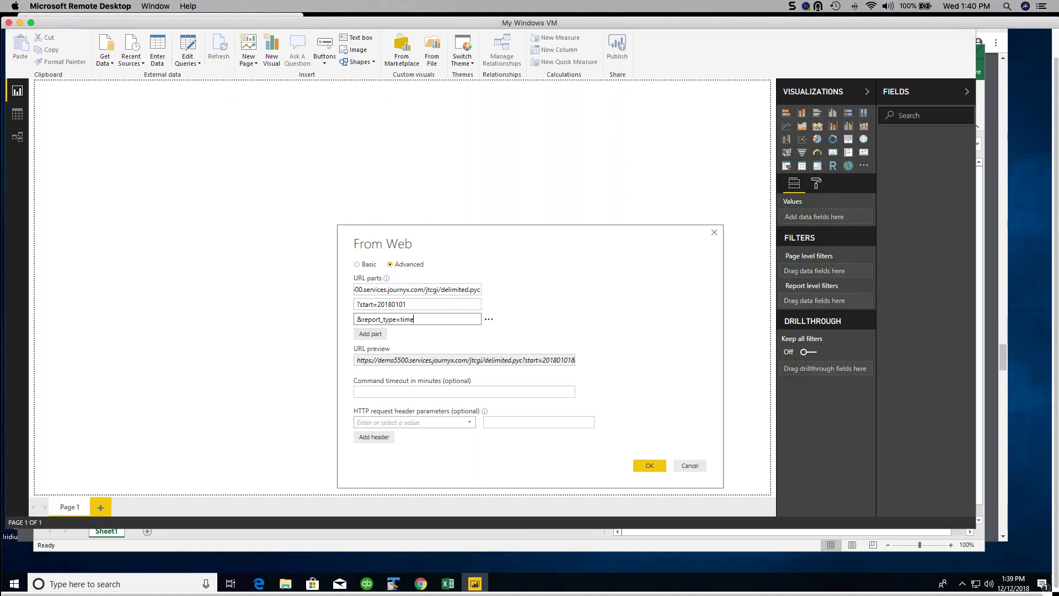
{"action": "left_click", "coordinate": [650, 467]}
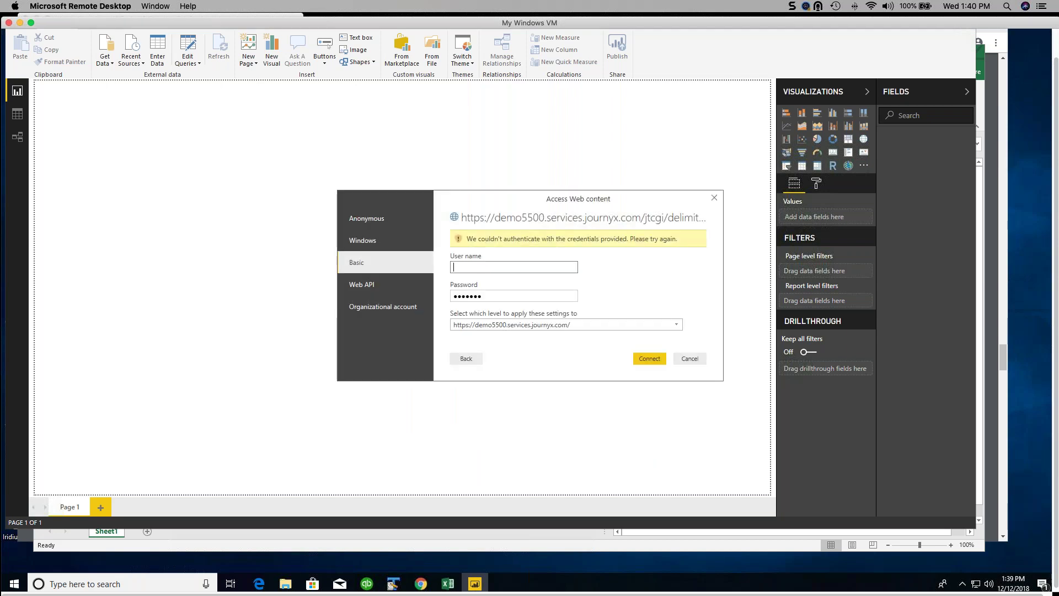
Choose Basic authentication for the web content, clear the stored password and enter demo5500 as the user name.
{"action": "left_click", "coordinate": [361, 219]}
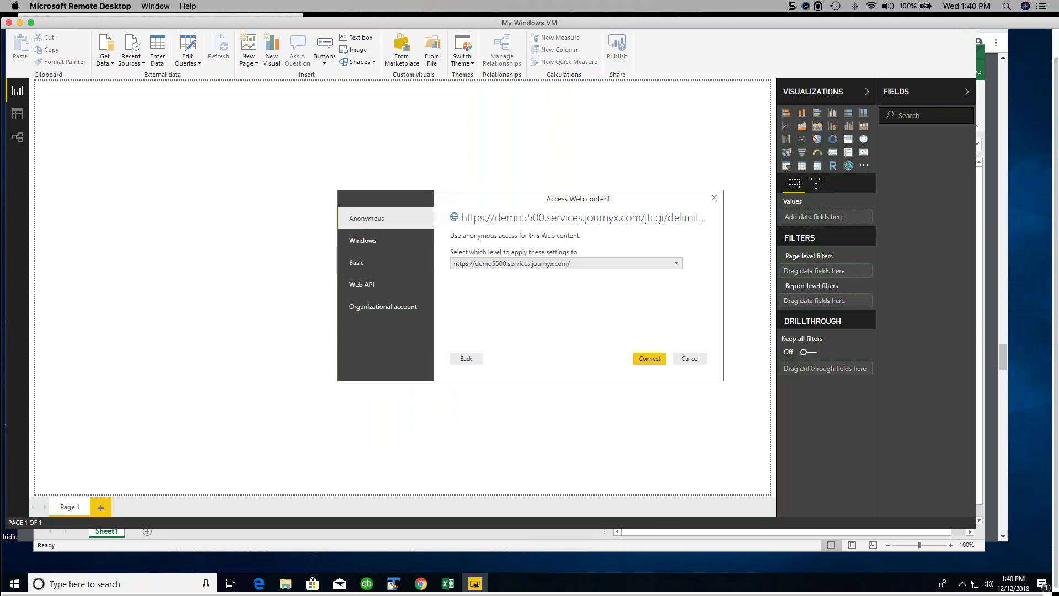
{"action": "left_click", "coordinate": [357, 265]}
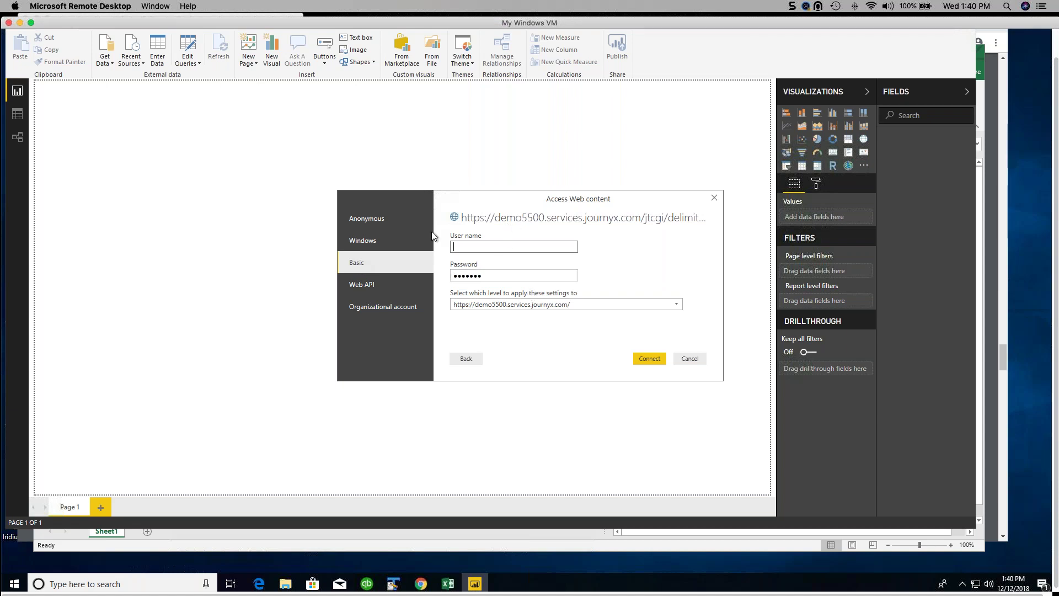
{"action": "left_click", "coordinate": [511, 276]}
{"action": "key", "text": "ctrl+a"}
{"action": "key", "text": "BackSpace"}
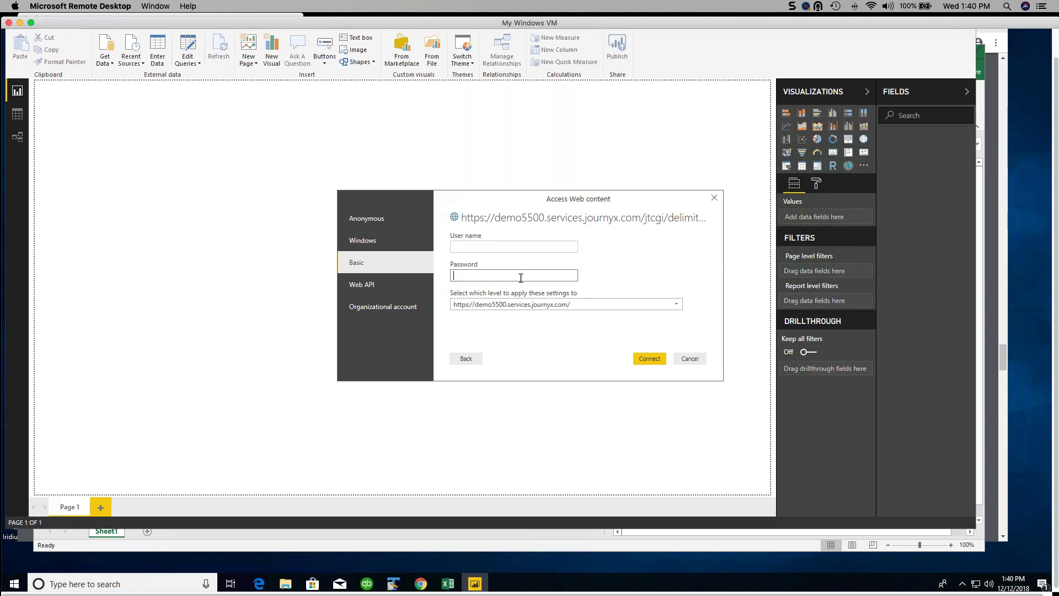
{"action": "left_click", "coordinate": [495, 247]}
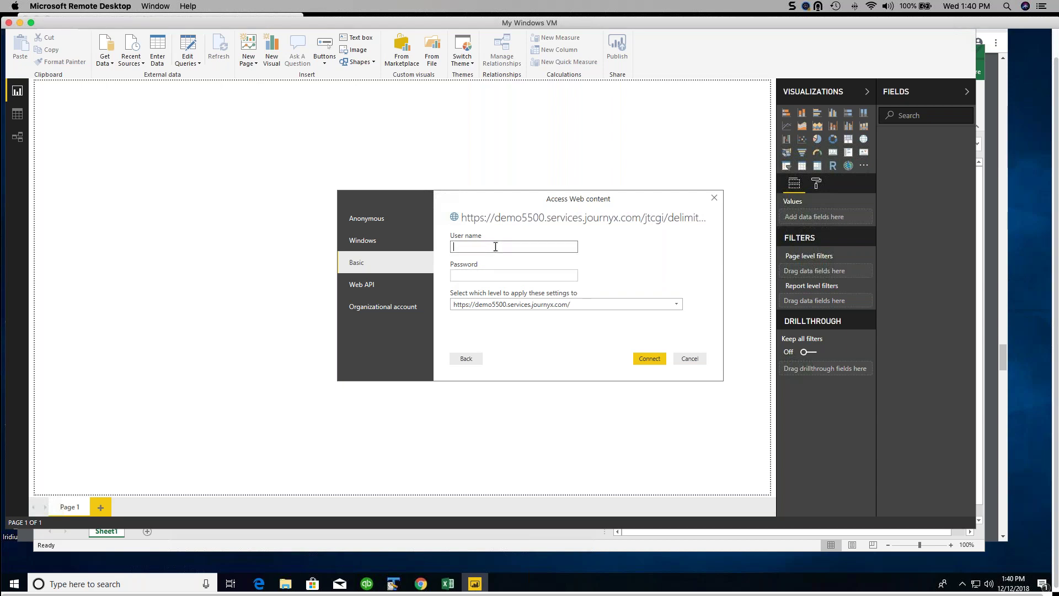
{"action": "type", "text": "demo5500"}
{"action": "left_click", "coordinate": [493, 275]}
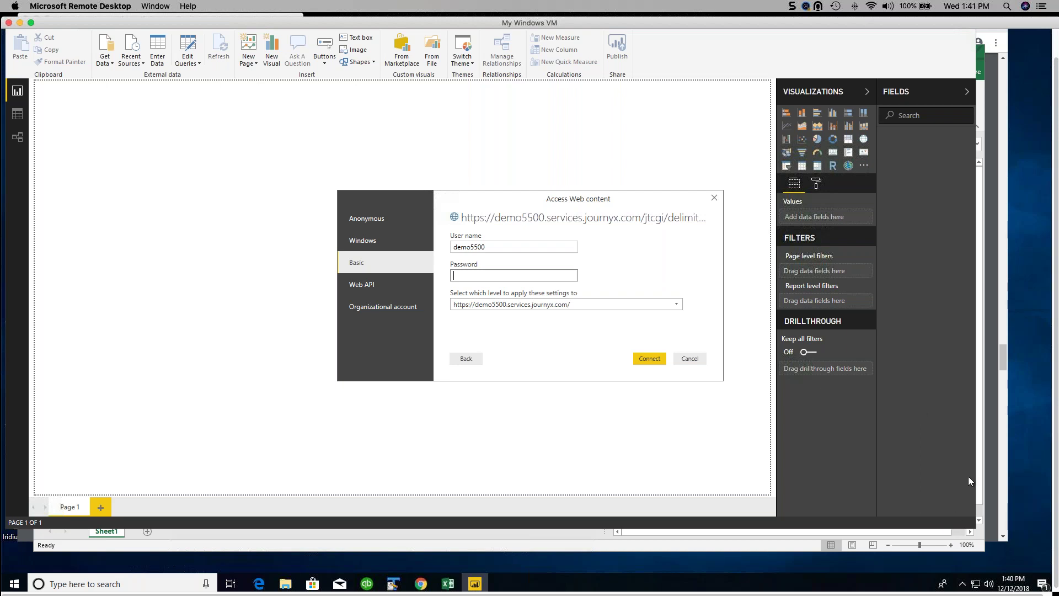
Switch to Journyx in Chrome, open the Entry Screens preferences and copy the revealed API key for integrations.
{"action": "left_click", "coordinate": [1003, 472]}
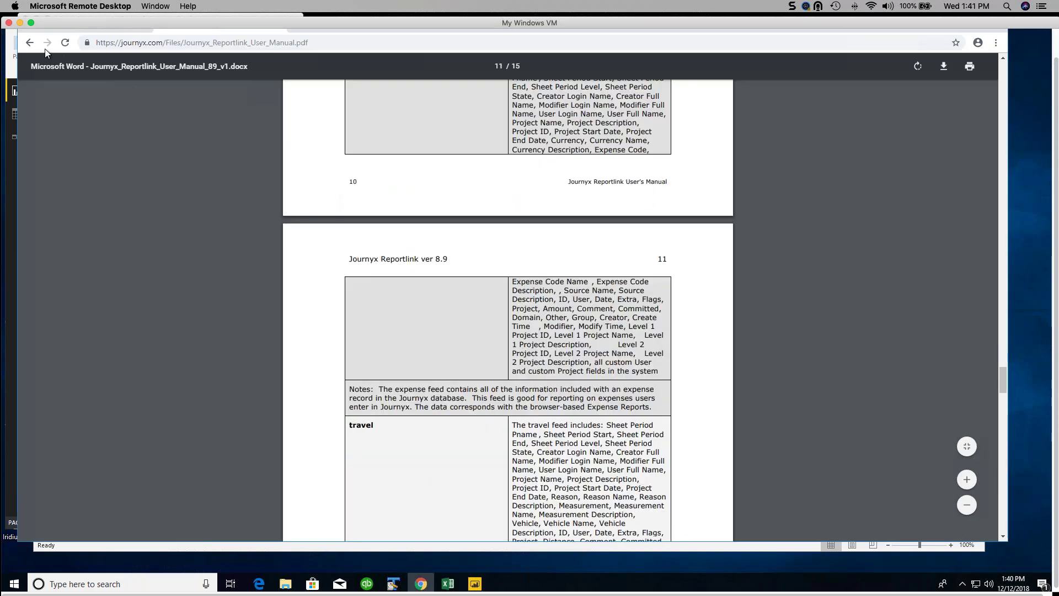
{"action": "left_click", "coordinate": [419, 584]}
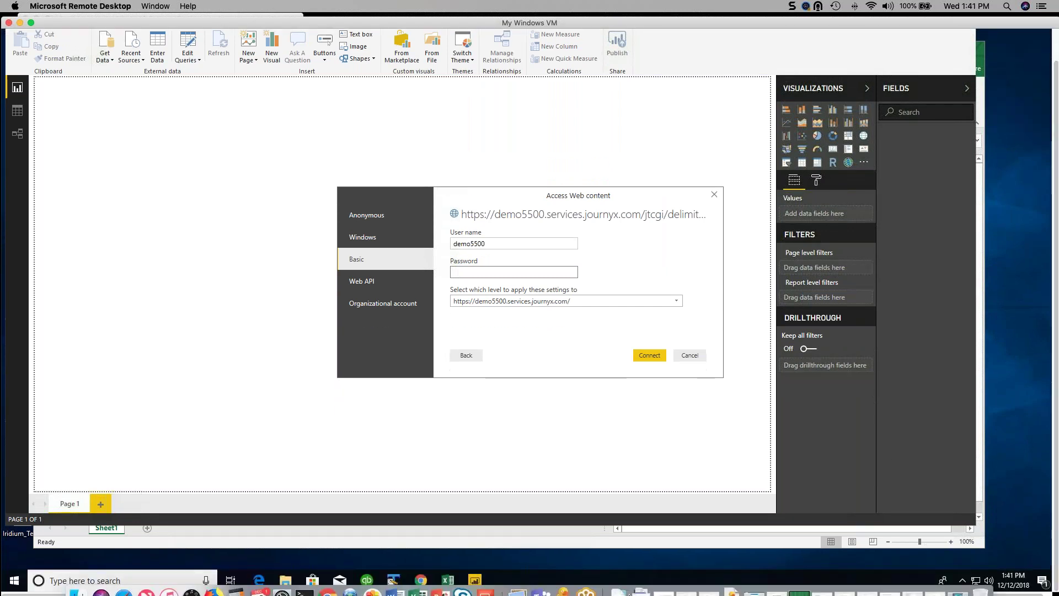
{"action": "left_click", "coordinate": [420, 581]}
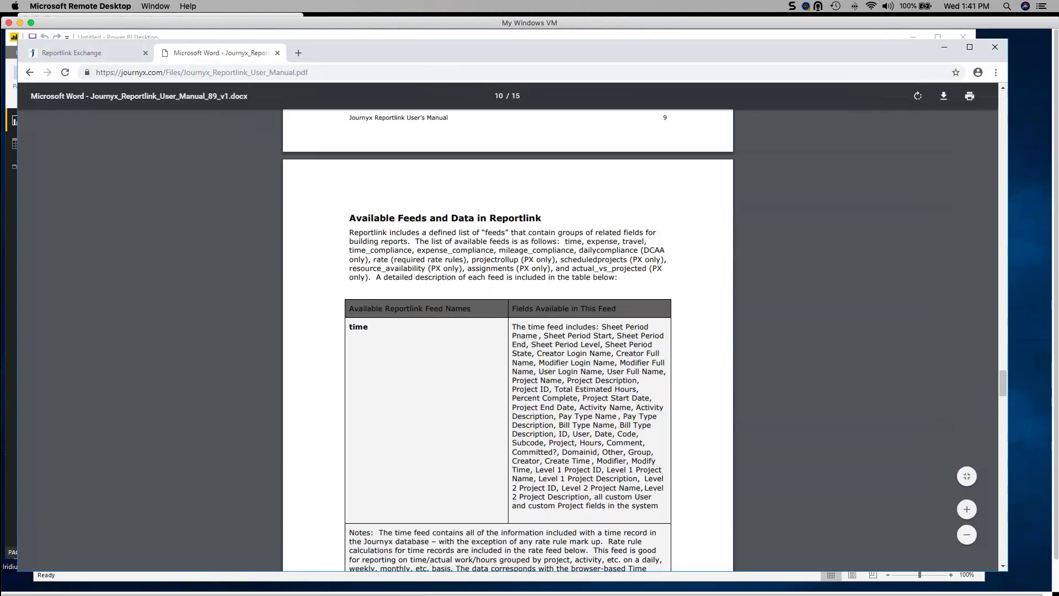
{"action": "left_click", "coordinate": [64, 52]}
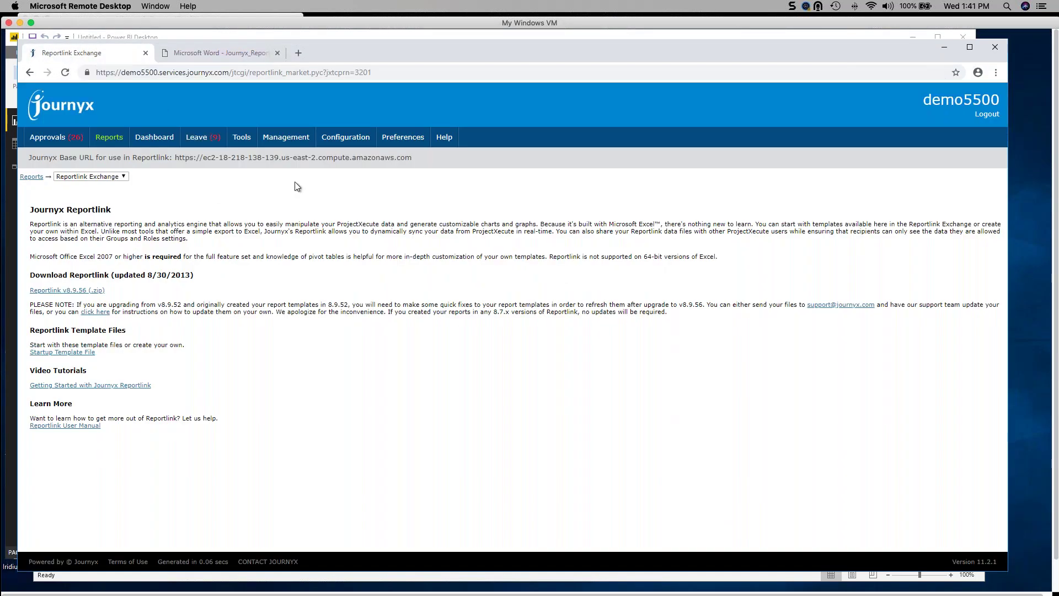
{"action": "mouse_move", "coordinate": [404, 137]}
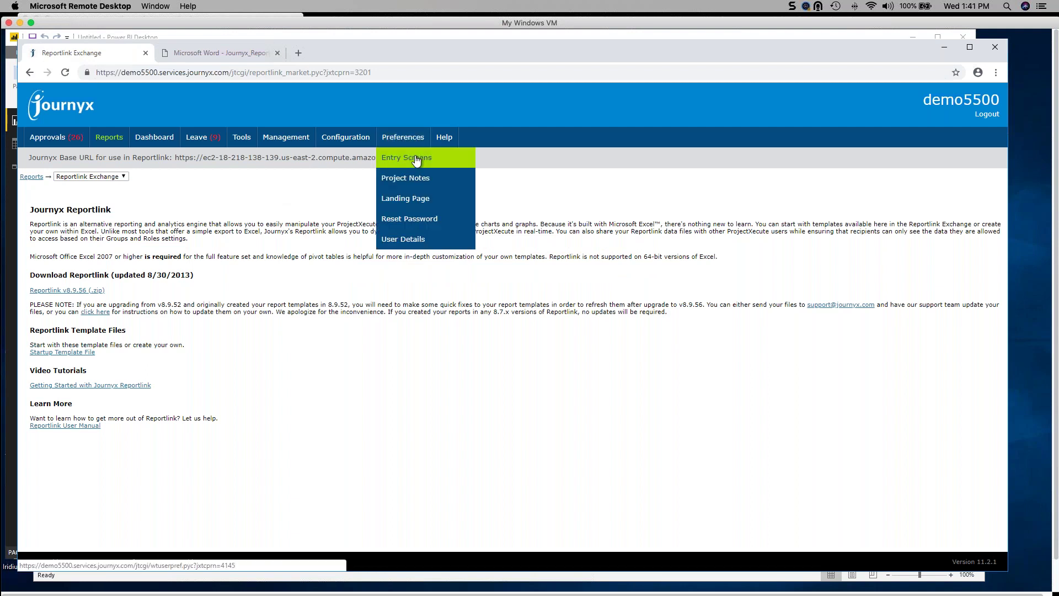
{"action": "left_click", "coordinate": [416, 158]}
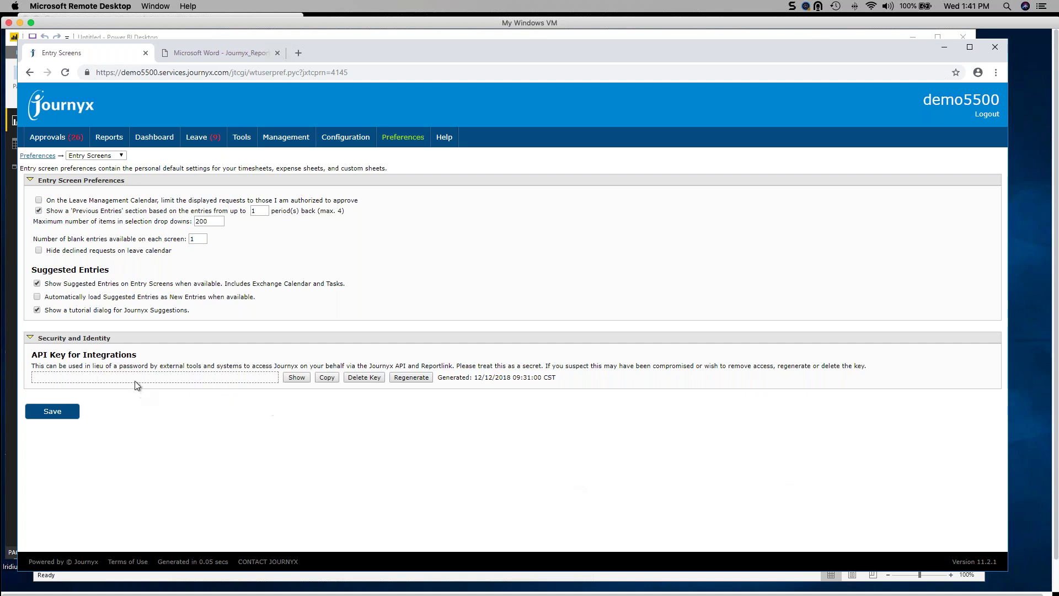
{"action": "left_click", "coordinate": [296, 378]}
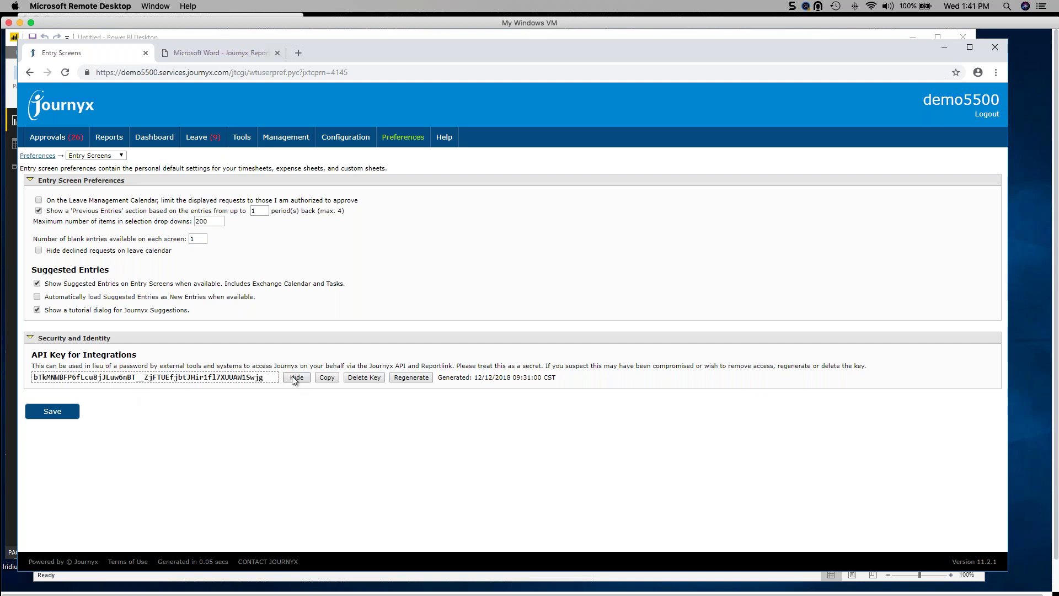
{"action": "left_click", "coordinate": [327, 378]}
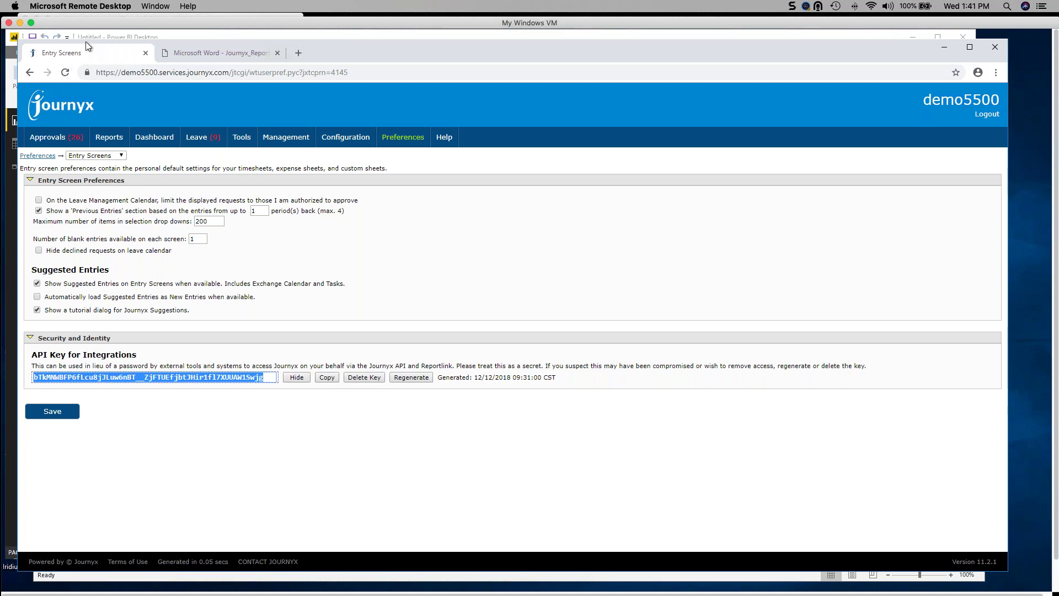
Return to Power BI Desktop, connect with the copied API key as the password and load the time feed data.
{"action": "left_click", "coordinate": [173, 32]}
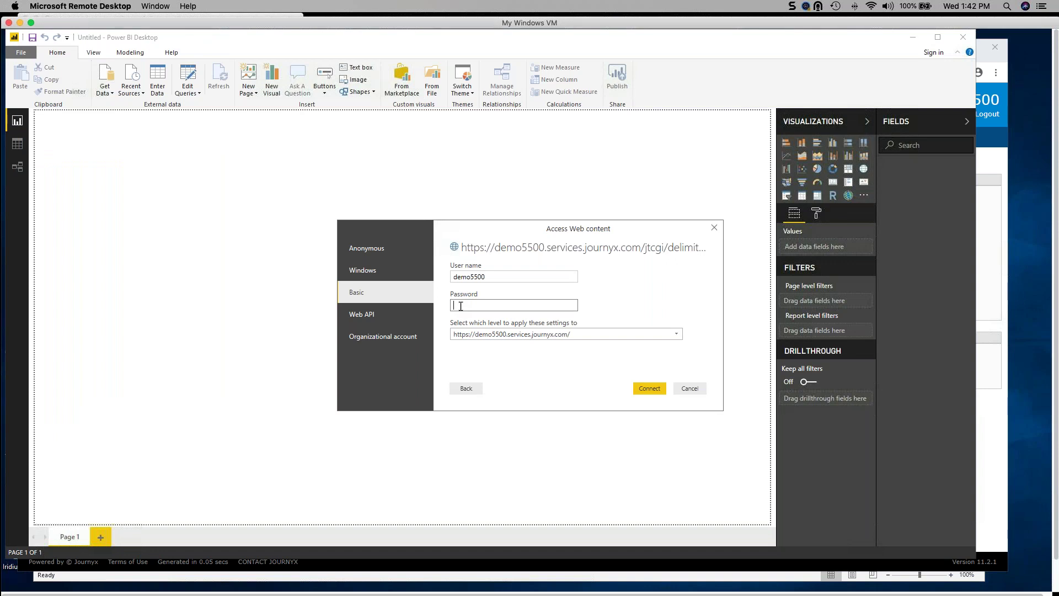
{"action": "key", "text": "ctrl+v"}
{"action": "left_click", "coordinate": [650, 389]}
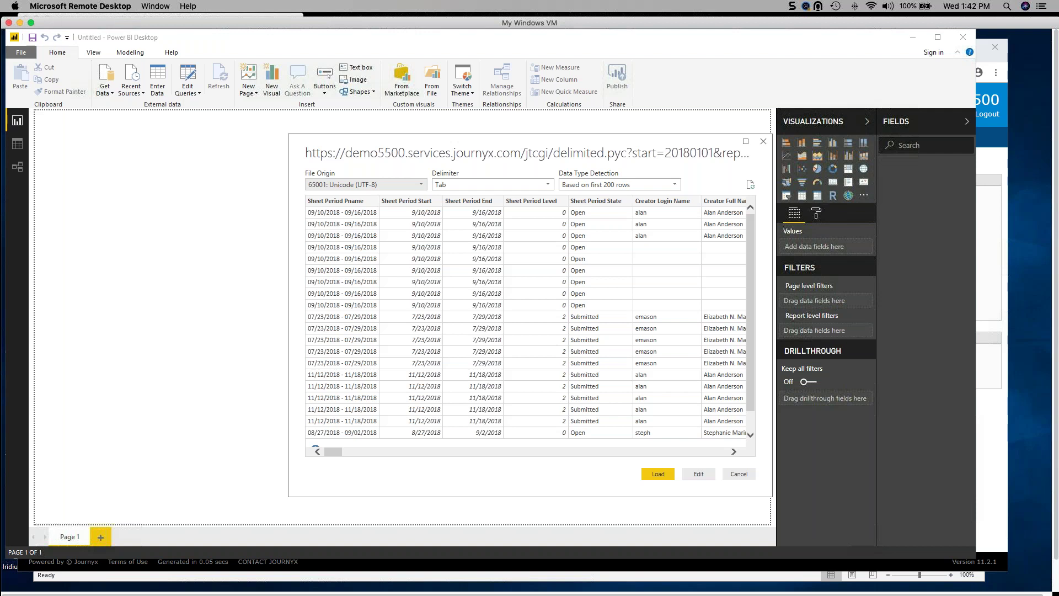
{"action": "left_click", "coordinate": [658, 475]}
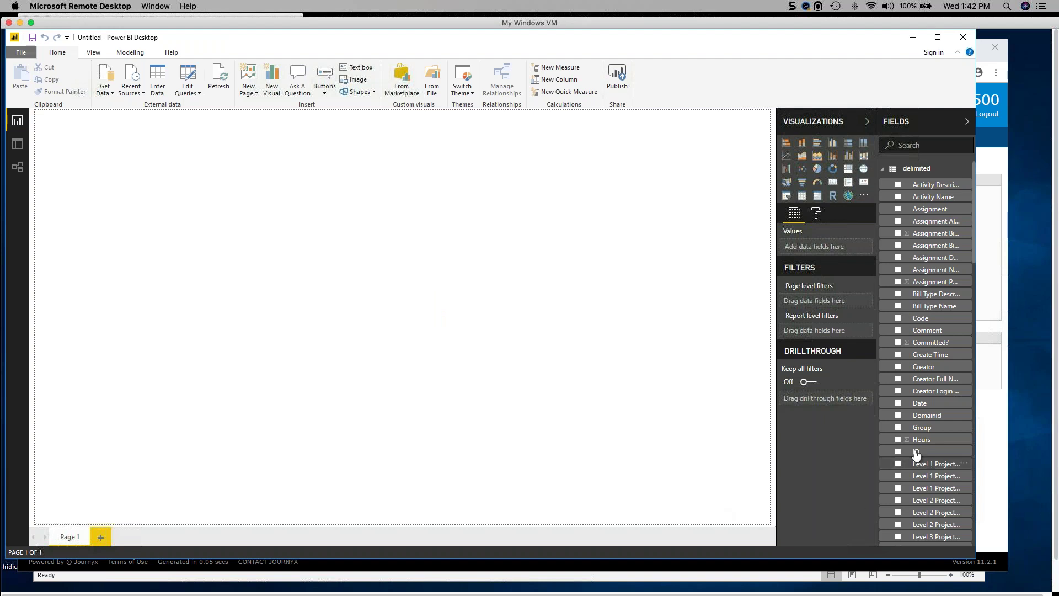
Build a pie chart of Hours by User Department from the delimited table.
{"action": "left_click", "coordinate": [899, 439]}
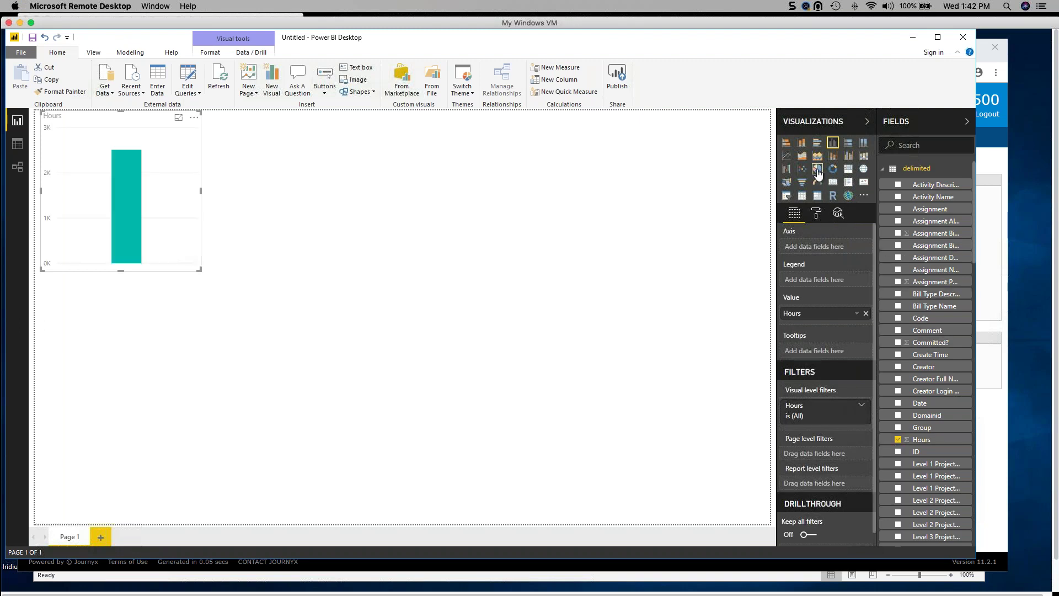
{"action": "left_click", "coordinate": [818, 171]}
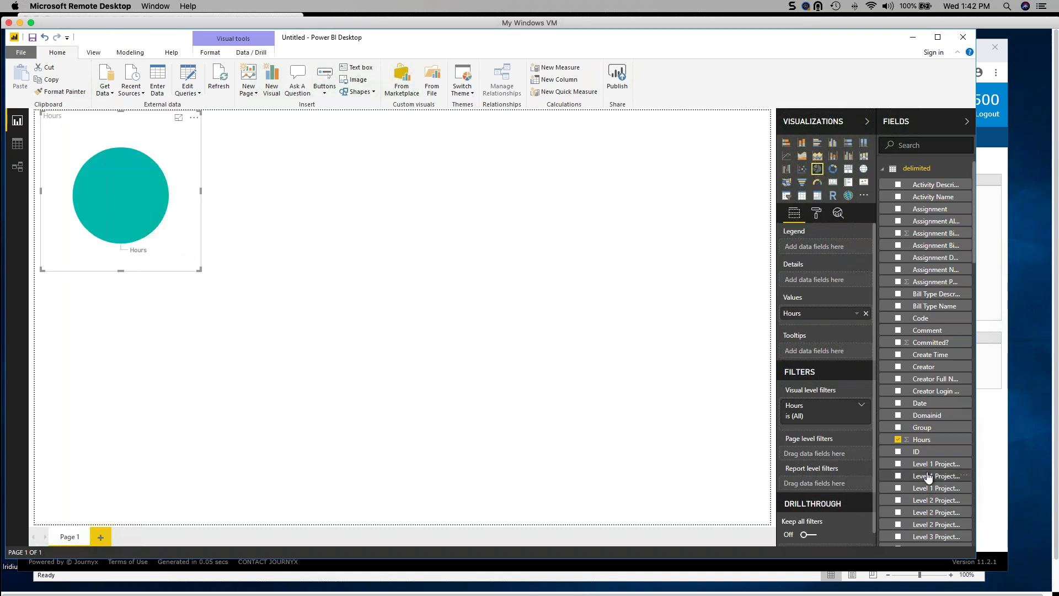
{"action": "scroll", "coordinate": [931, 483], "scroll_direction": "down", "scroll_amount": 3}
{"action": "scroll", "coordinate": [932, 483], "scroll_direction": "down", "scroll_amount": 5}
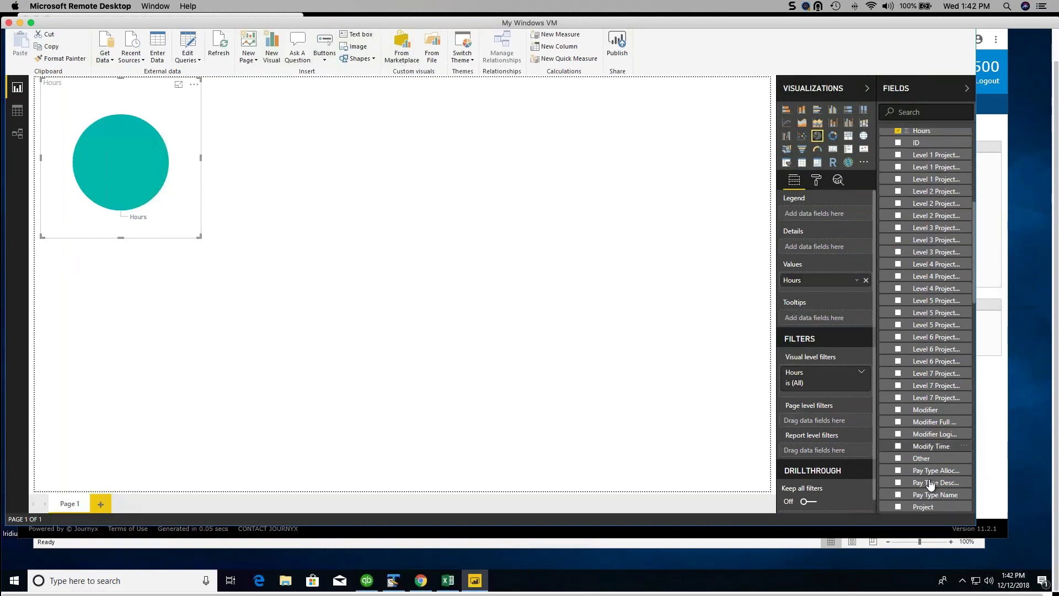
{"action": "scroll", "coordinate": [932, 483], "scroll_direction": "down", "scroll_amount": 10}
{"action": "scroll", "coordinate": [931, 483], "scroll_direction": "down", "scroll_amount": 2}
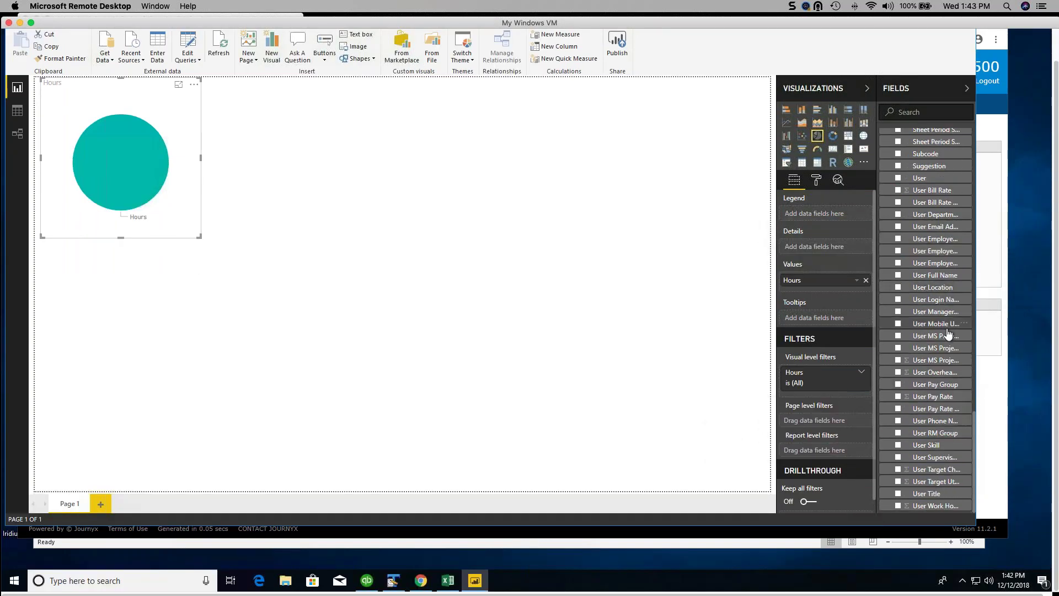
{"action": "left_click", "coordinate": [898, 215]}
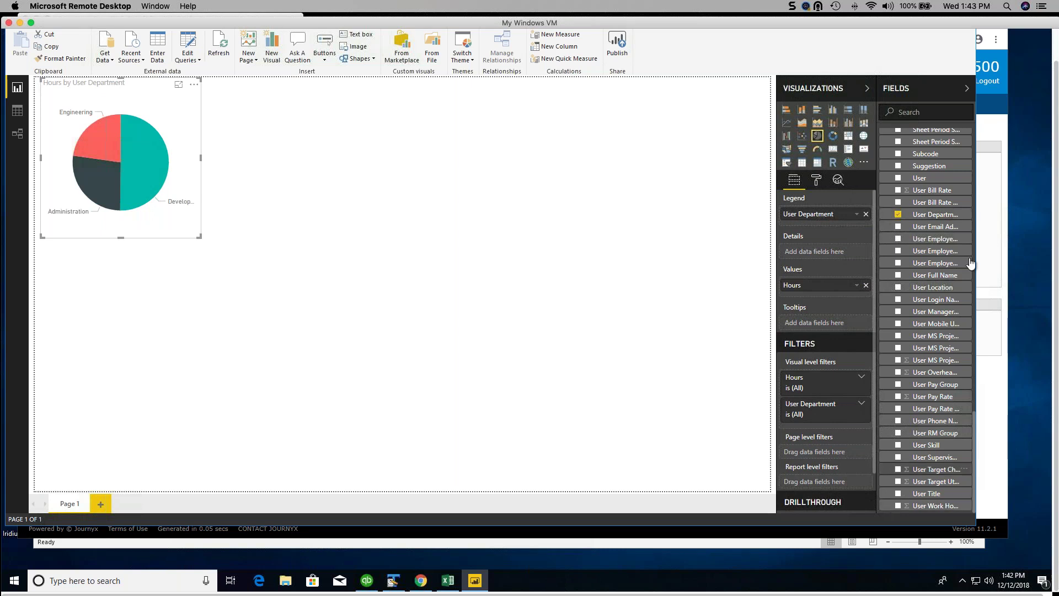
Add Project Name to the pie chart's details and enlarge the chart to fill the report page.
{"action": "scroll", "coordinate": [921, 307], "scroll_direction": "up", "scroll_amount": 3}
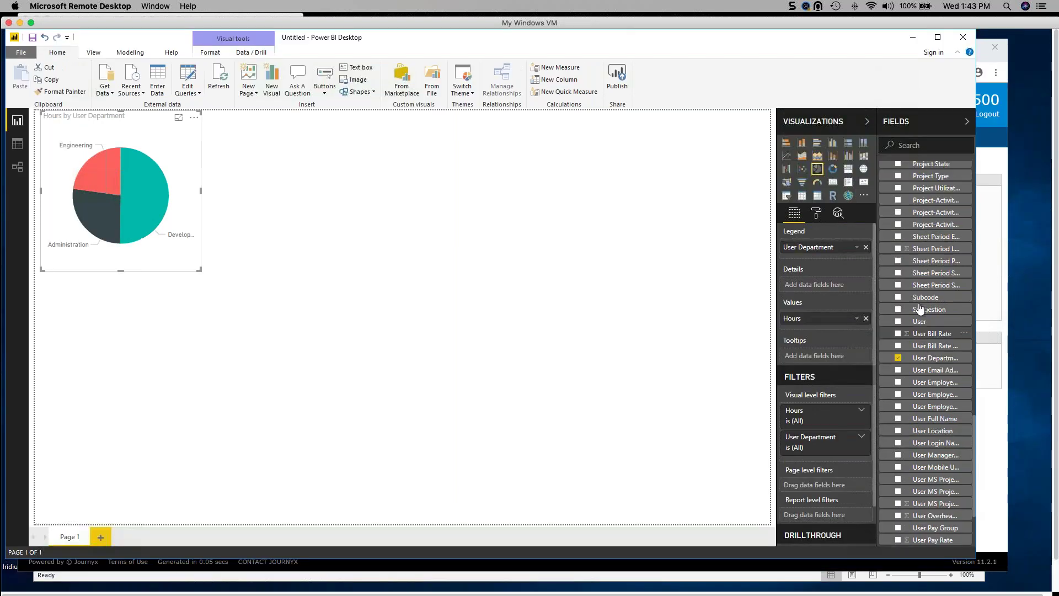
{"action": "scroll", "coordinate": [921, 307], "scroll_direction": "up", "scroll_amount": 3}
{"action": "scroll", "coordinate": [921, 307], "scroll_direction": "up", "scroll_amount": 3}
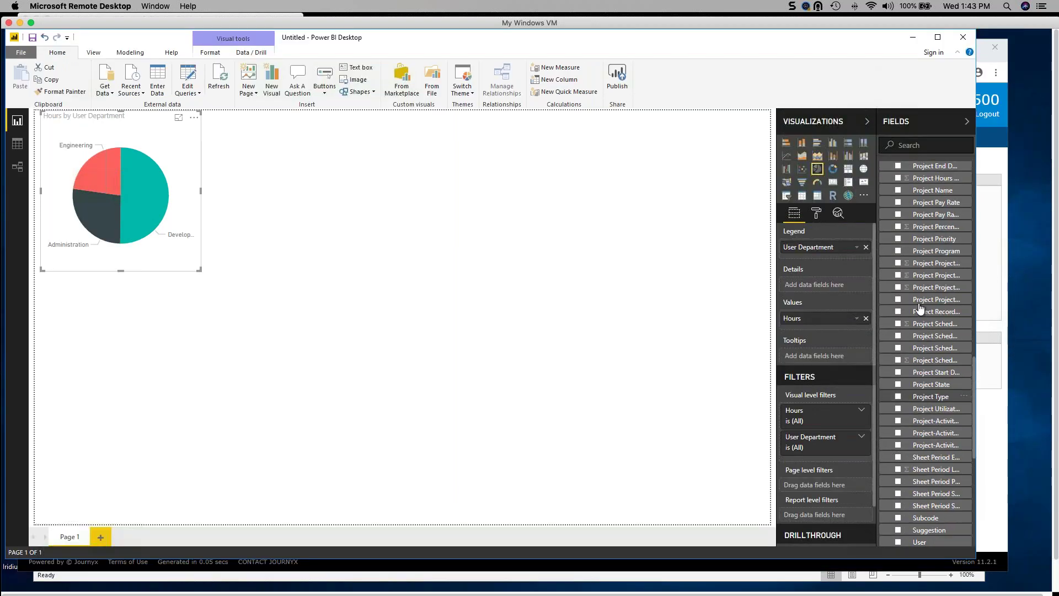
{"action": "scroll", "coordinate": [920, 308], "scroll_direction": "up", "scroll_amount": 3}
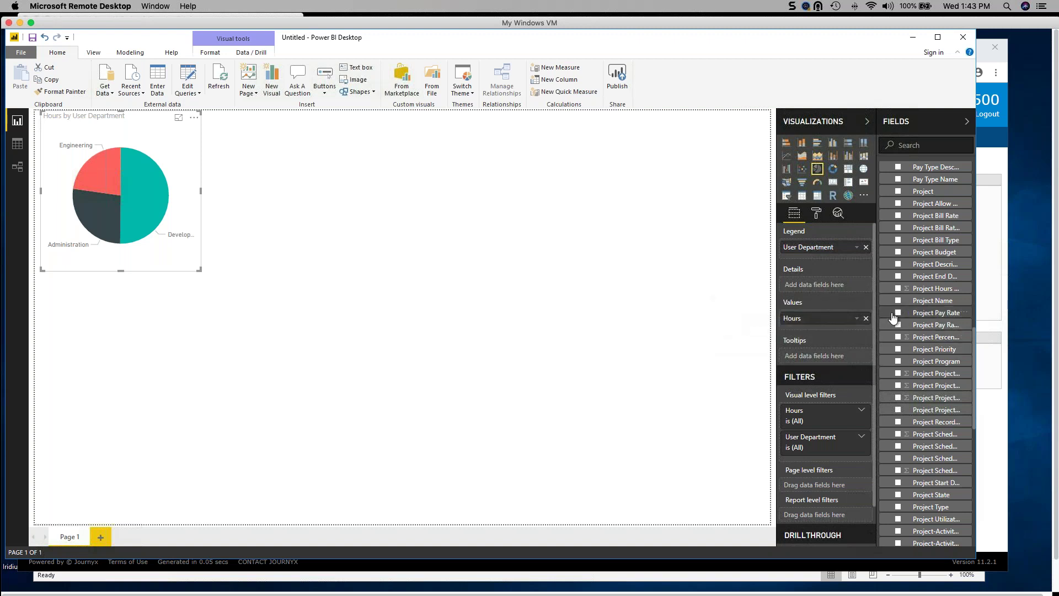
{"action": "left_click", "coordinate": [899, 302]}
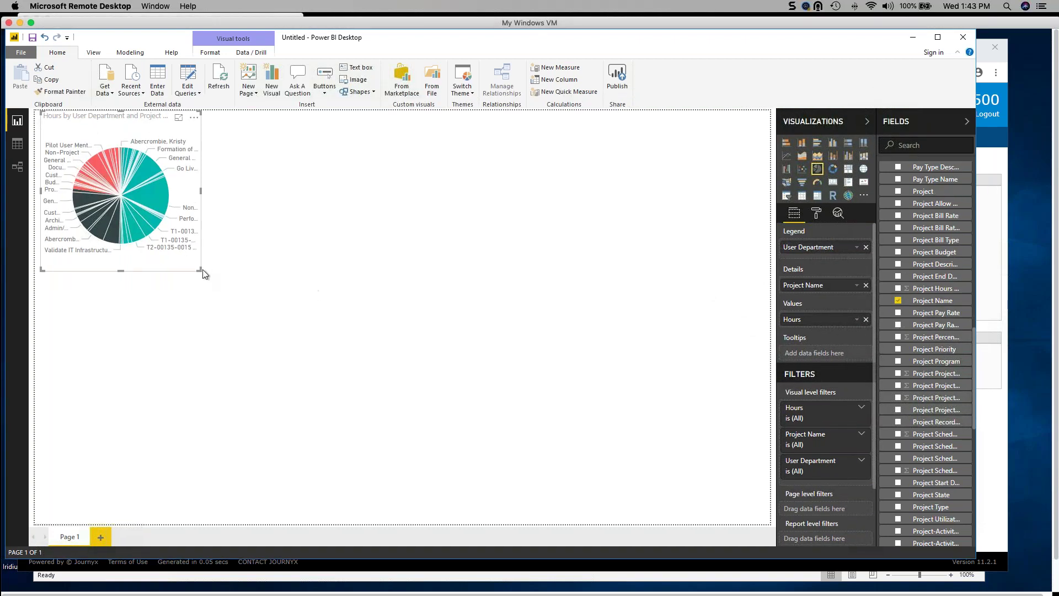
{"action": "left_click_drag", "start_coordinate": [200, 269], "coordinate": [289, 317]}
{"action": "left_click_drag", "start_coordinate": [423, 398], "coordinate": [775, 532]}
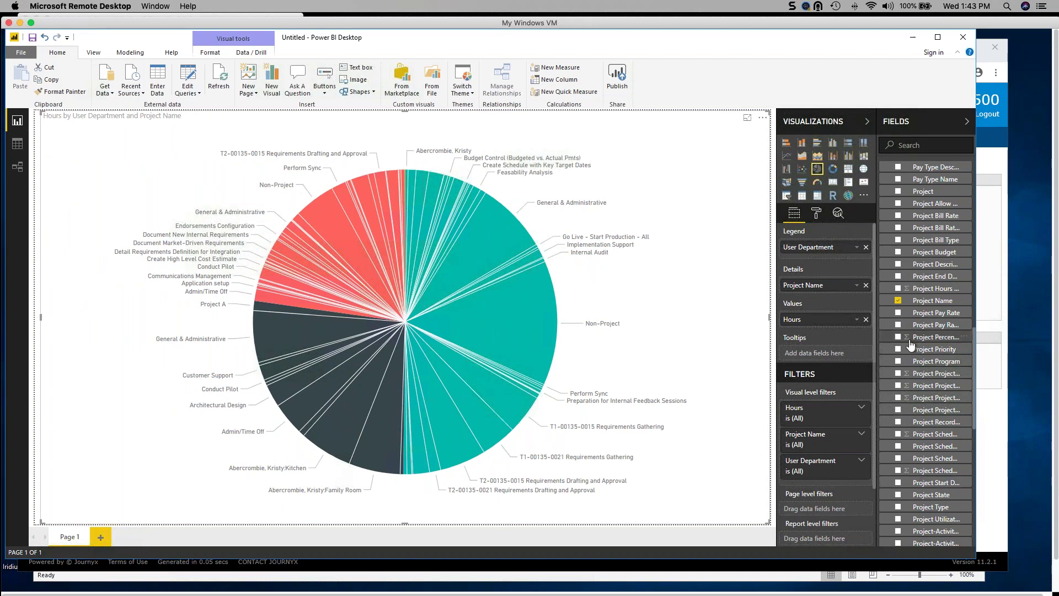
Turn on the legend in the pie chart's format settings.
{"action": "left_click", "coordinate": [818, 212]}
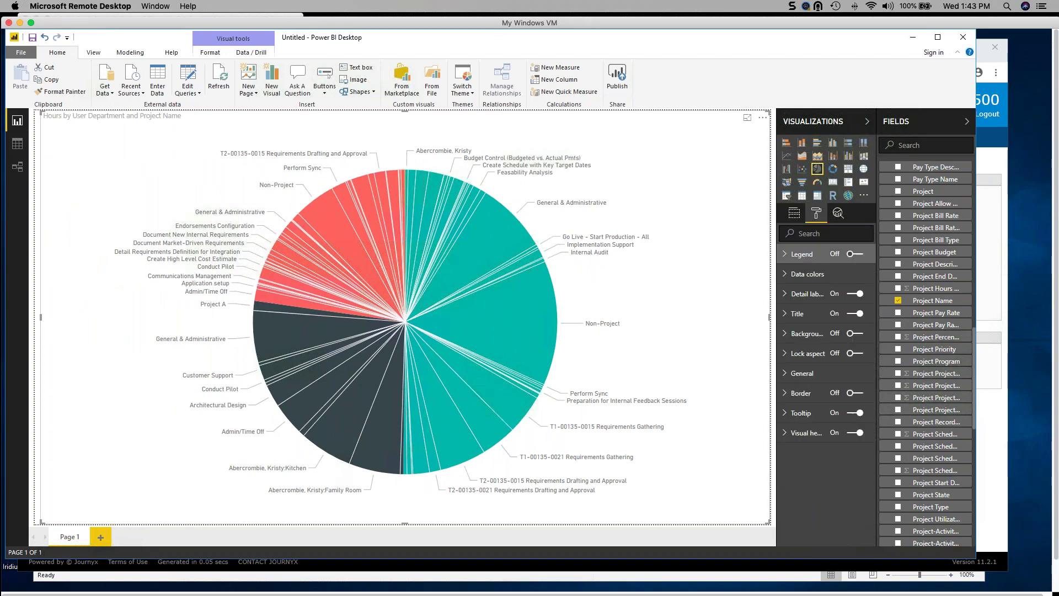
{"action": "left_click", "coordinate": [854, 254]}
{"action": "left_click", "coordinate": [854, 254]}
{"action": "left_click", "coordinate": [854, 254]}
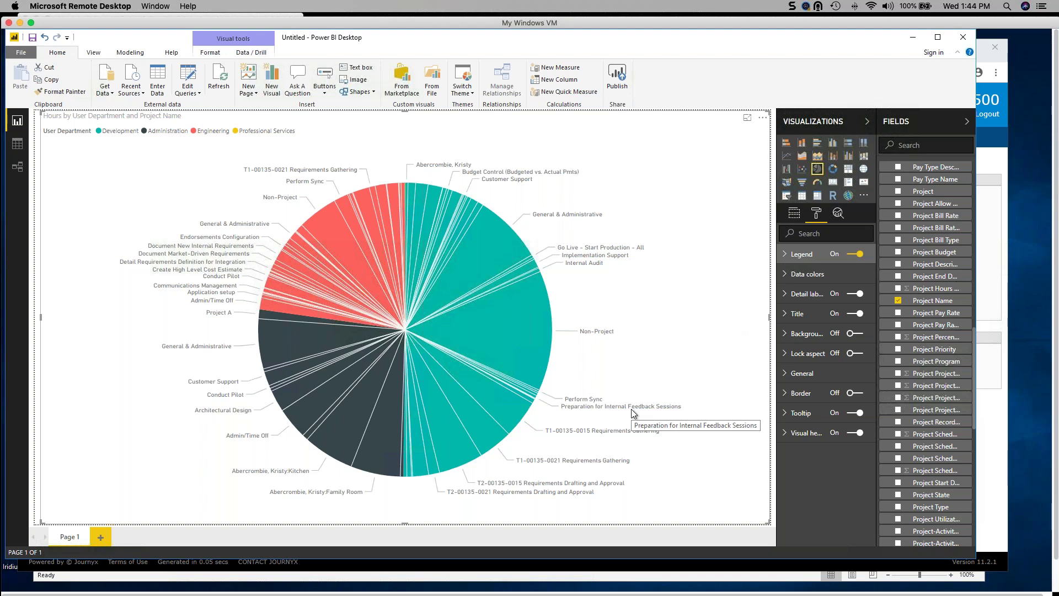
{"action": "left_click", "coordinate": [1048, 41]}
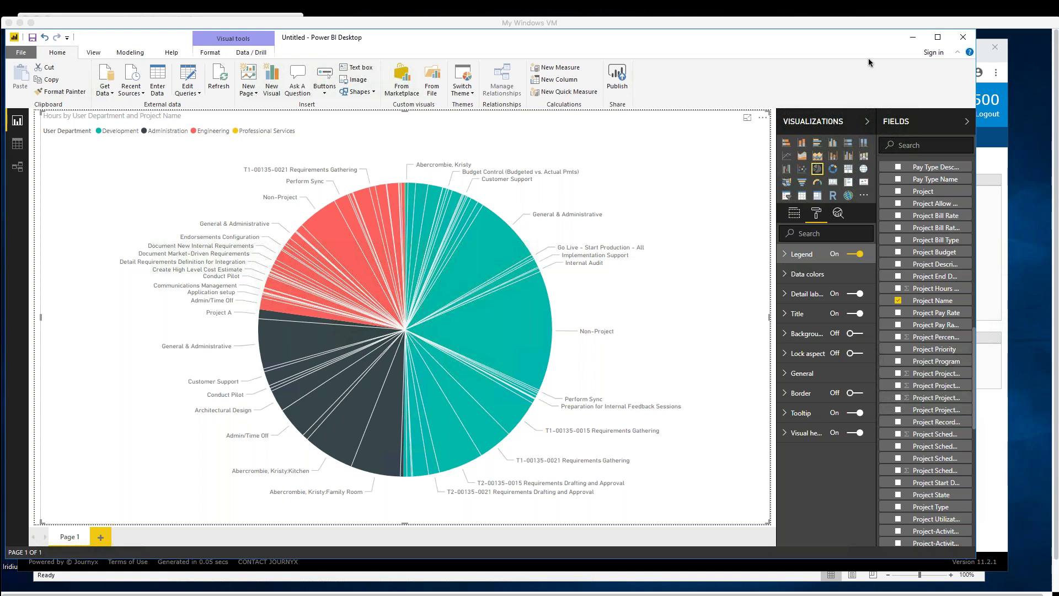